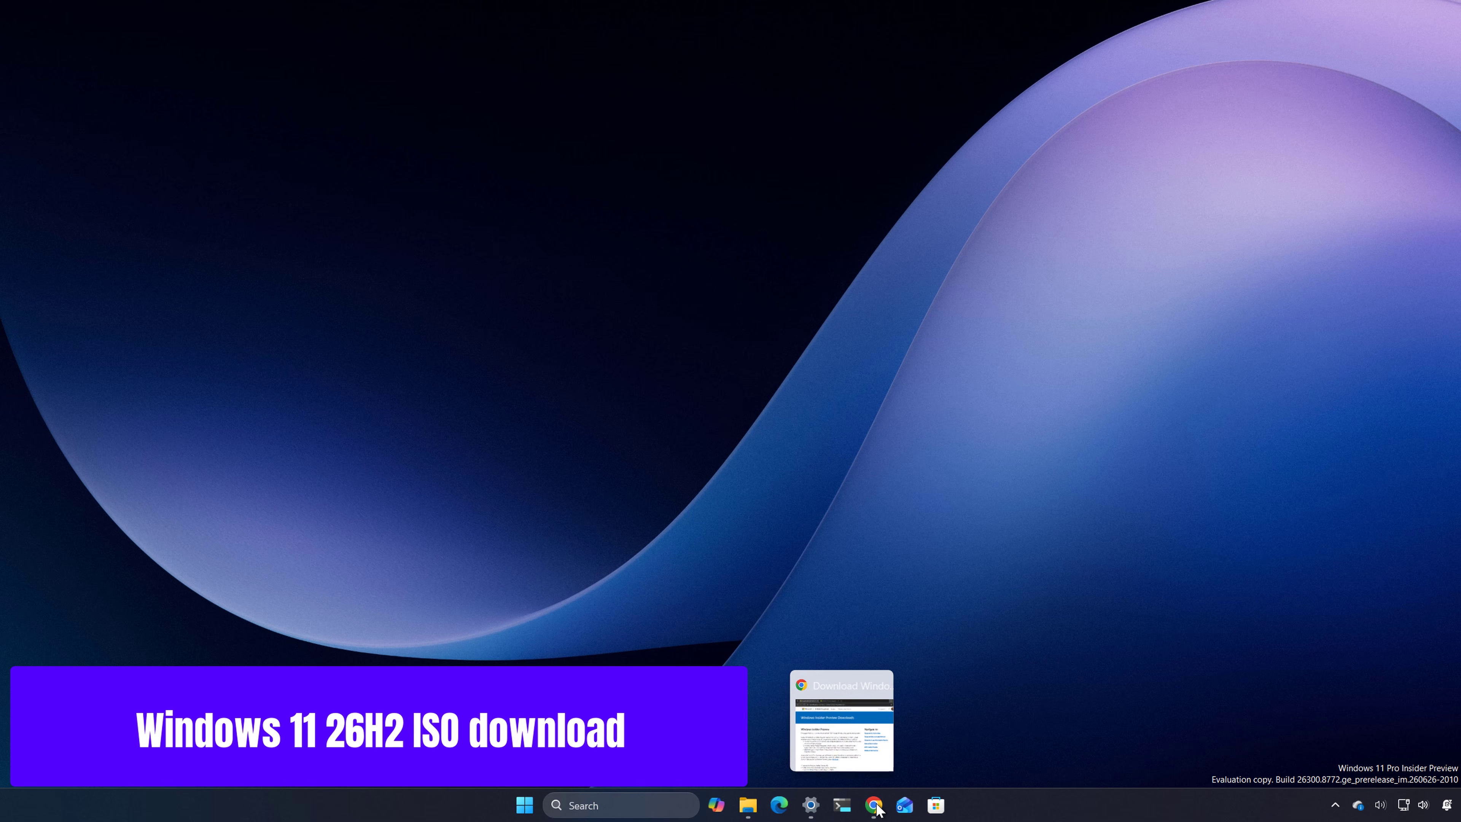
# Step: Switch to Chrome and check the Microsoft account signed in on the Windows Insider Preview Downloads page
pyautogui.click(874, 805)
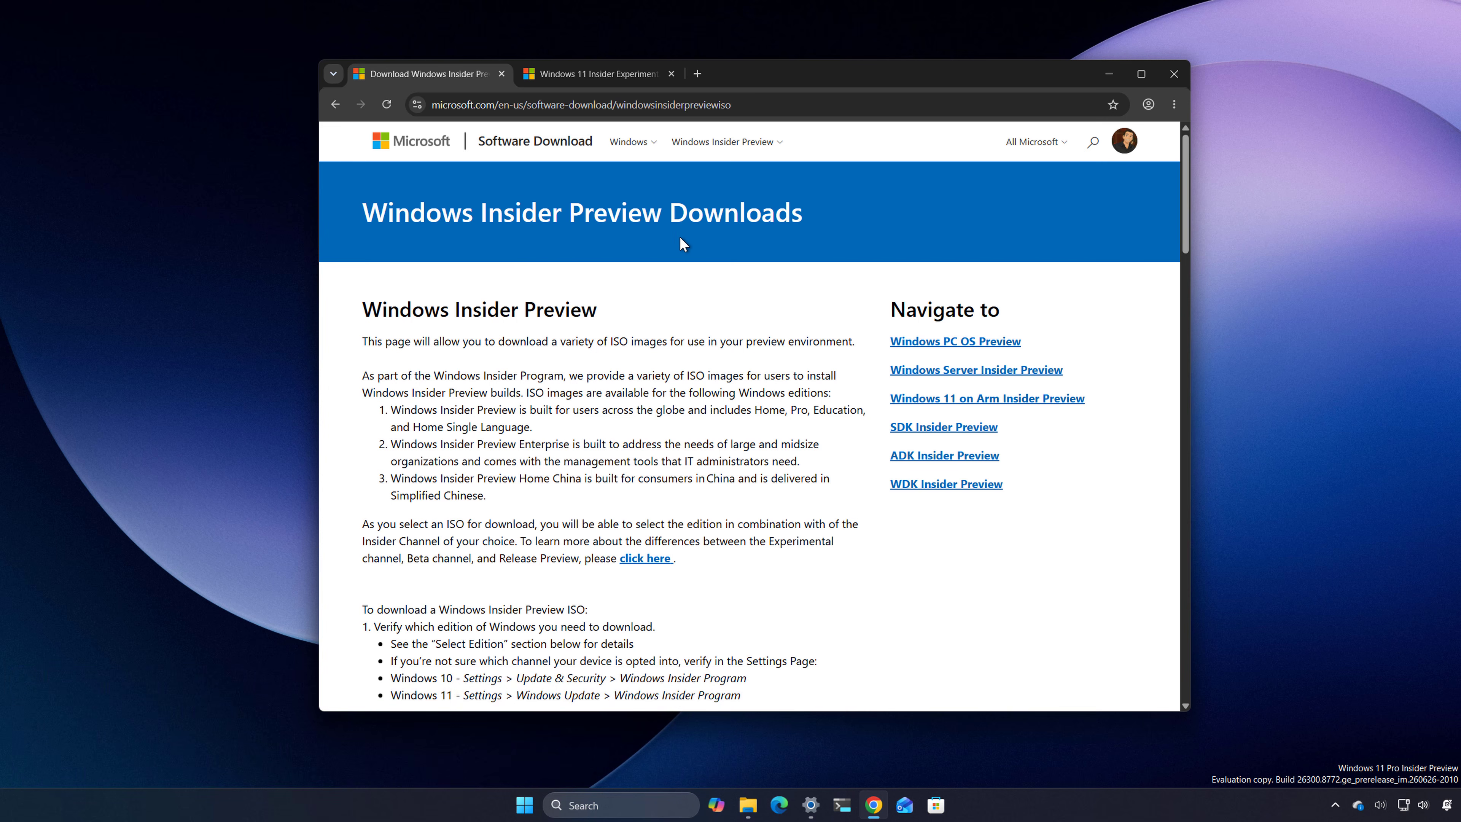
pyautogui.click(1124, 140)
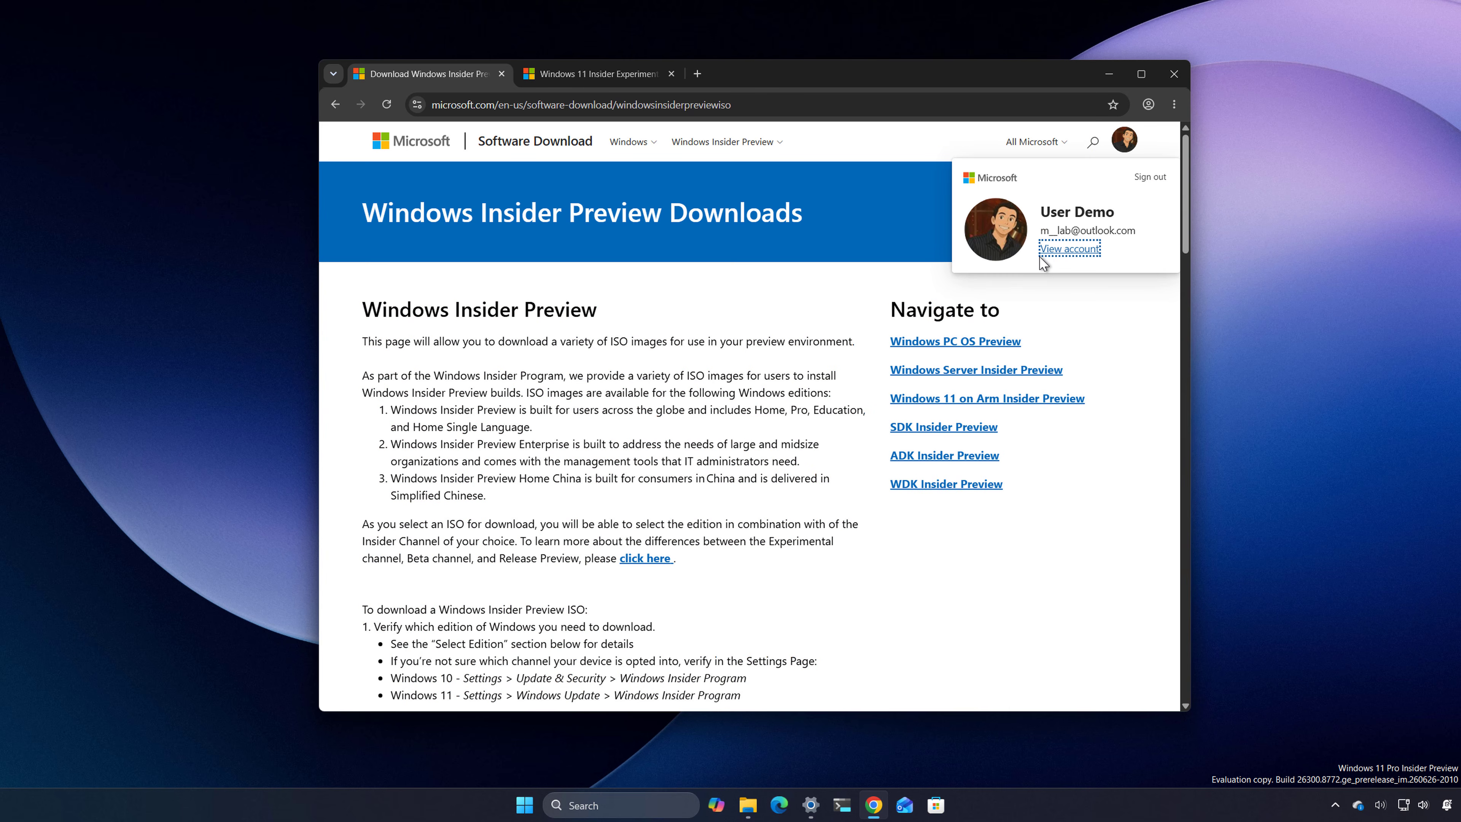
pyautogui.click(618, 383)
# Step: Select the Experimental (Build 26300.8772) - 25H2 edition for the Windows Insider Preview download
pyautogui.scroll(-15, 618, 382)
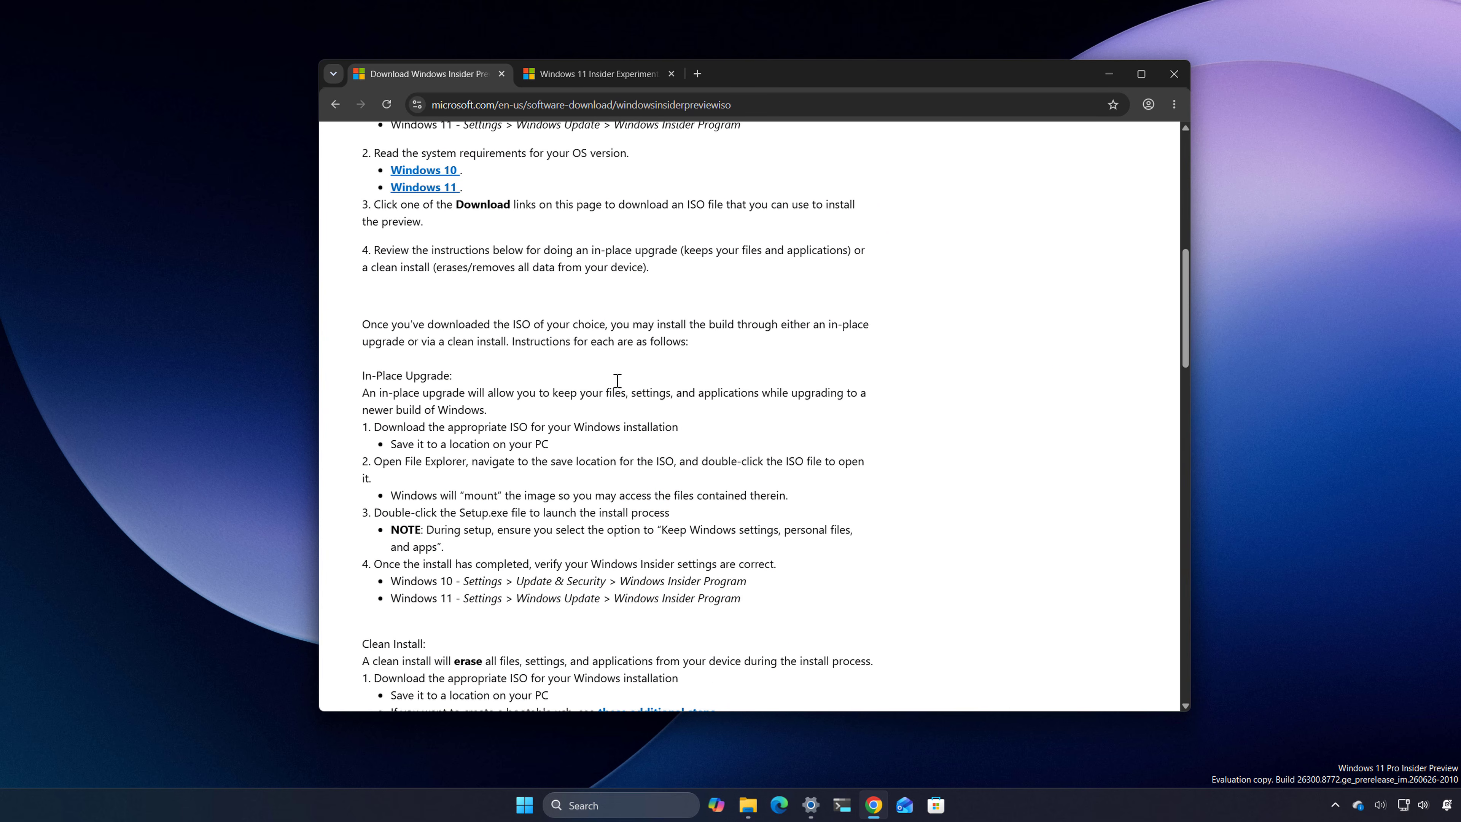
pyautogui.scroll(-12, 617, 380)
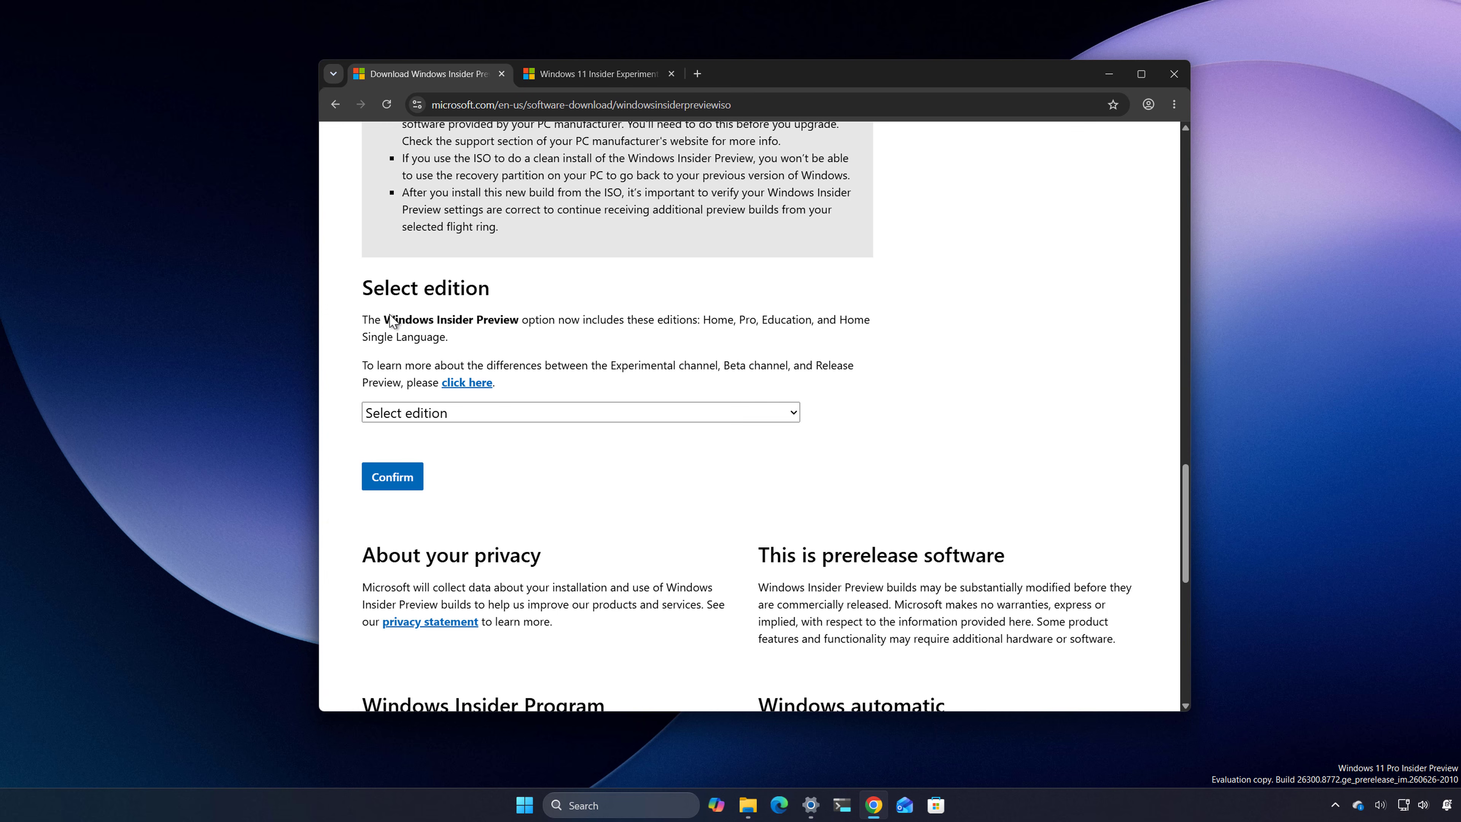
pyautogui.click(403, 413)
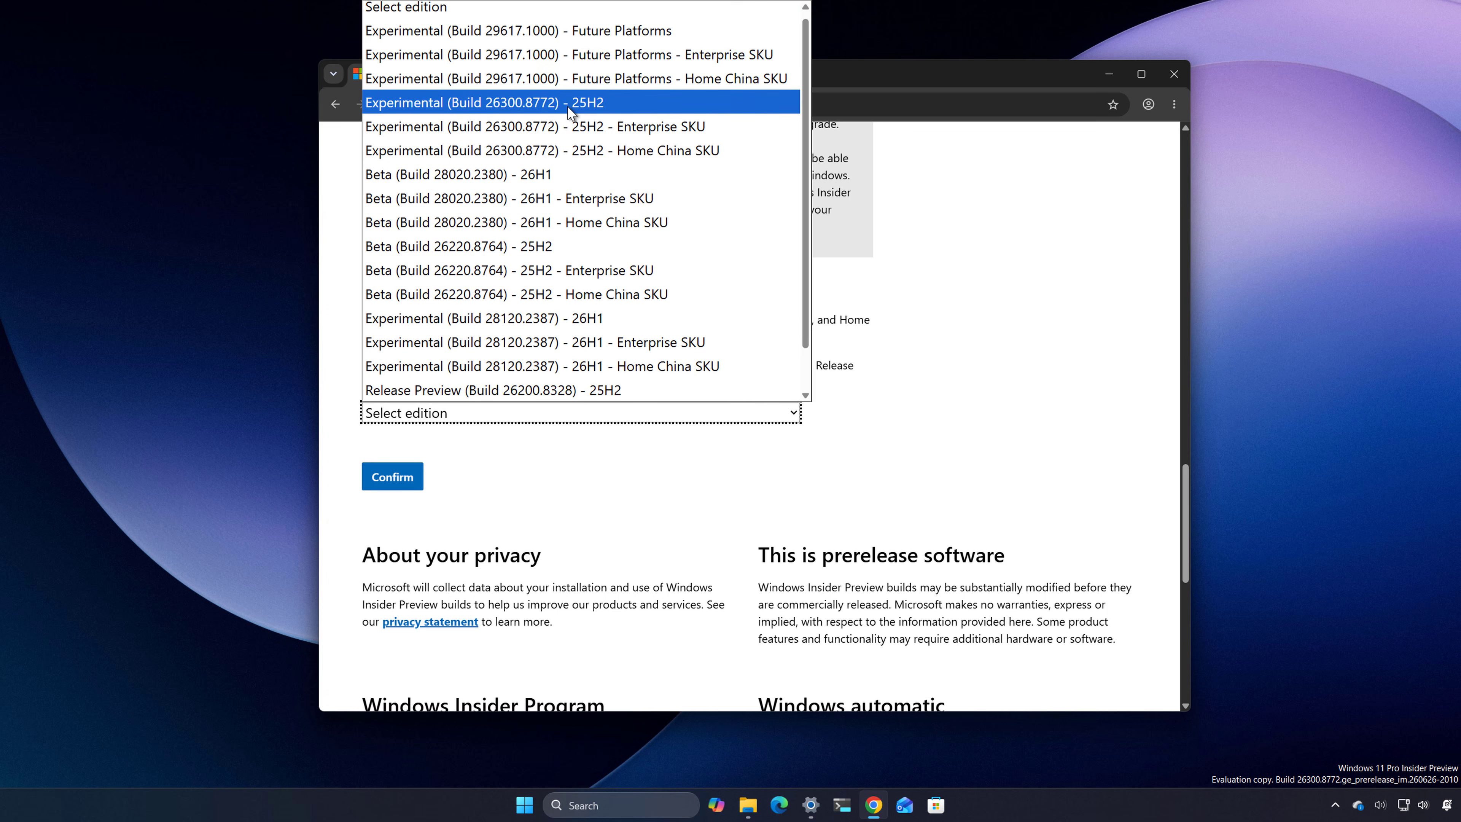
pyautogui.click(555, 111)
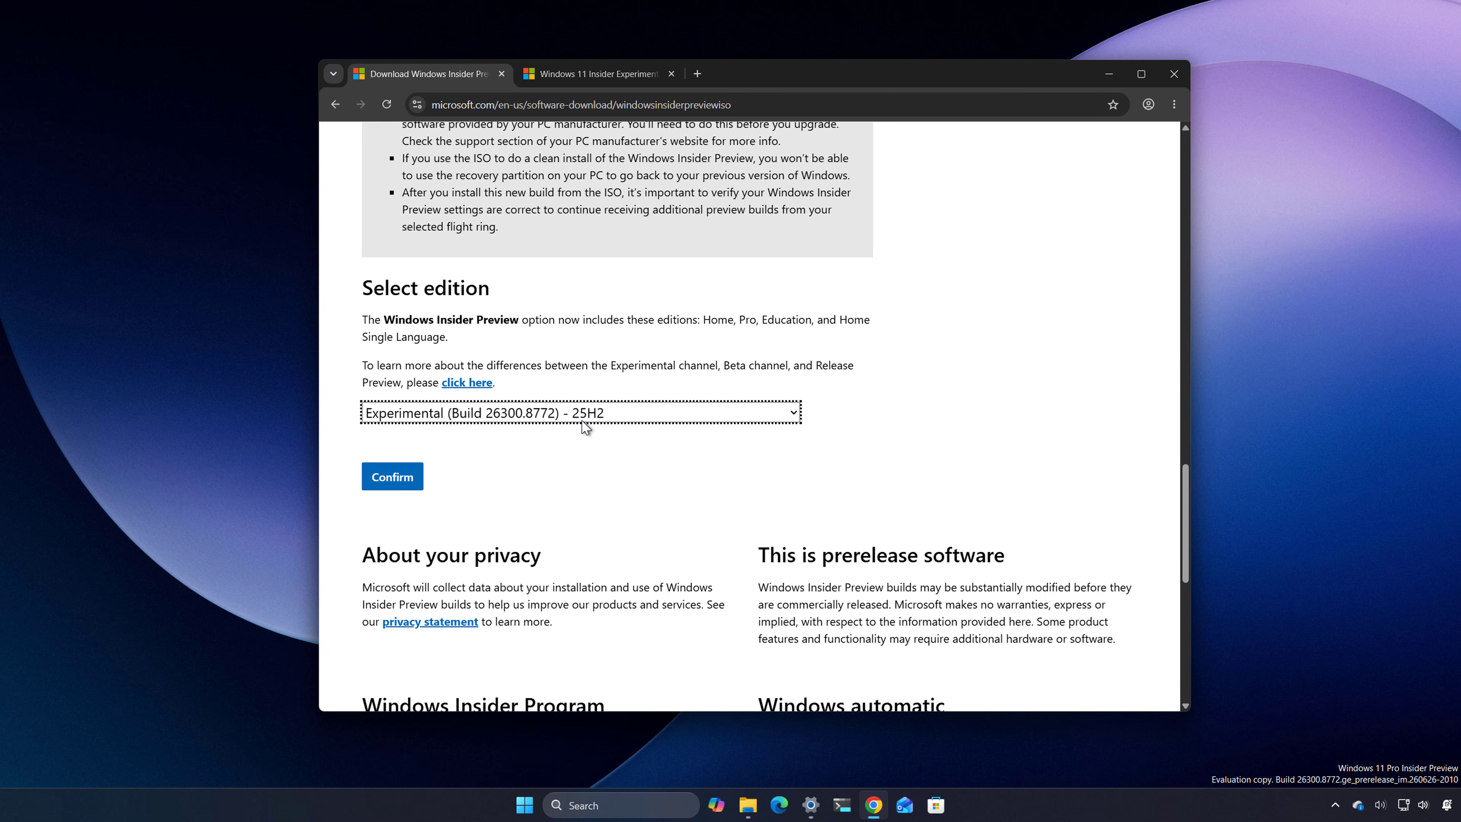
# Step: Examine the build number and the version mentioned under General in the Windows 11 Insider Experimental release notes
pyautogui.click(619, 79)
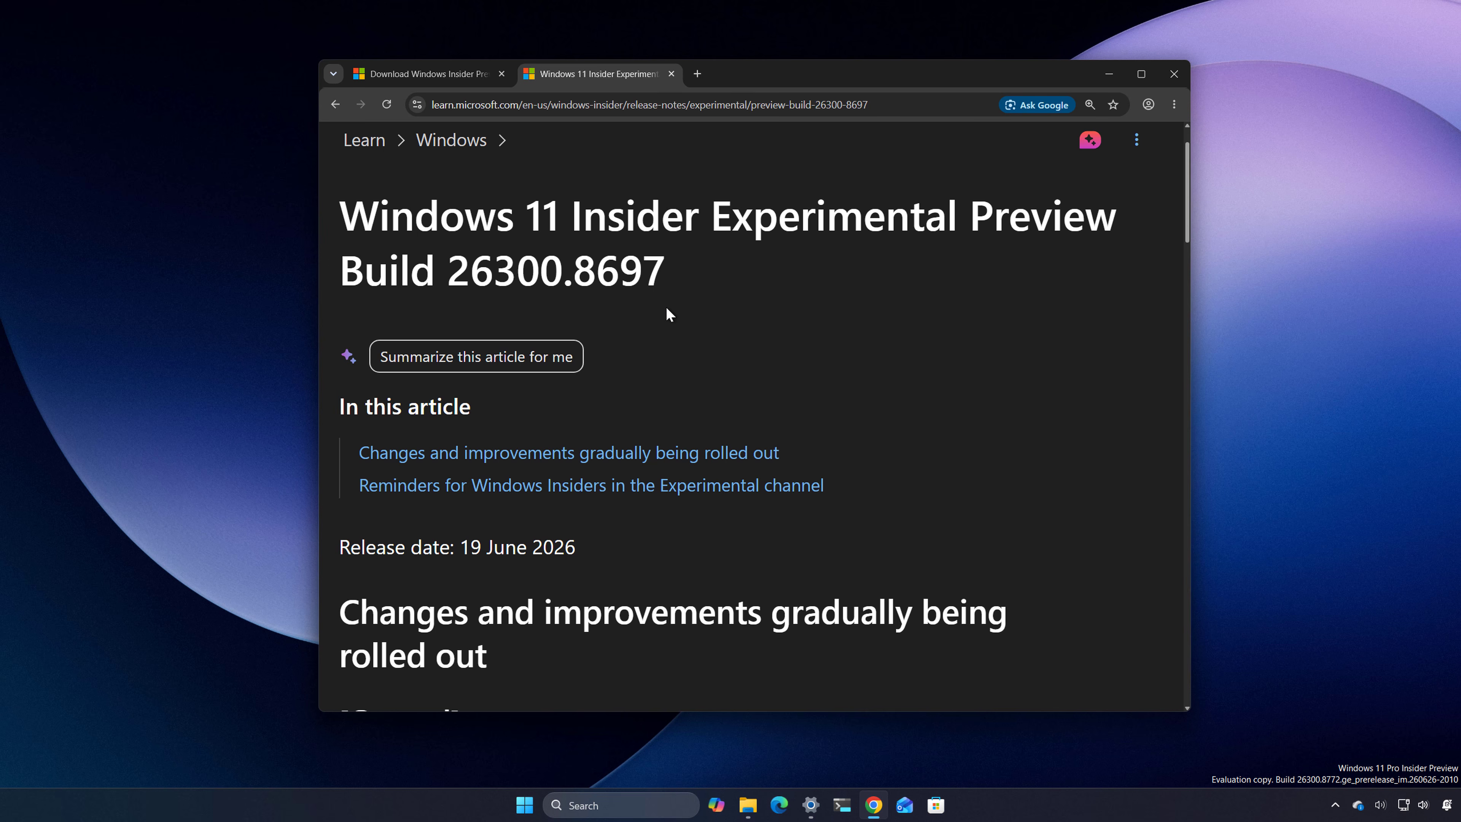
pyautogui.doubleClick(520, 275)
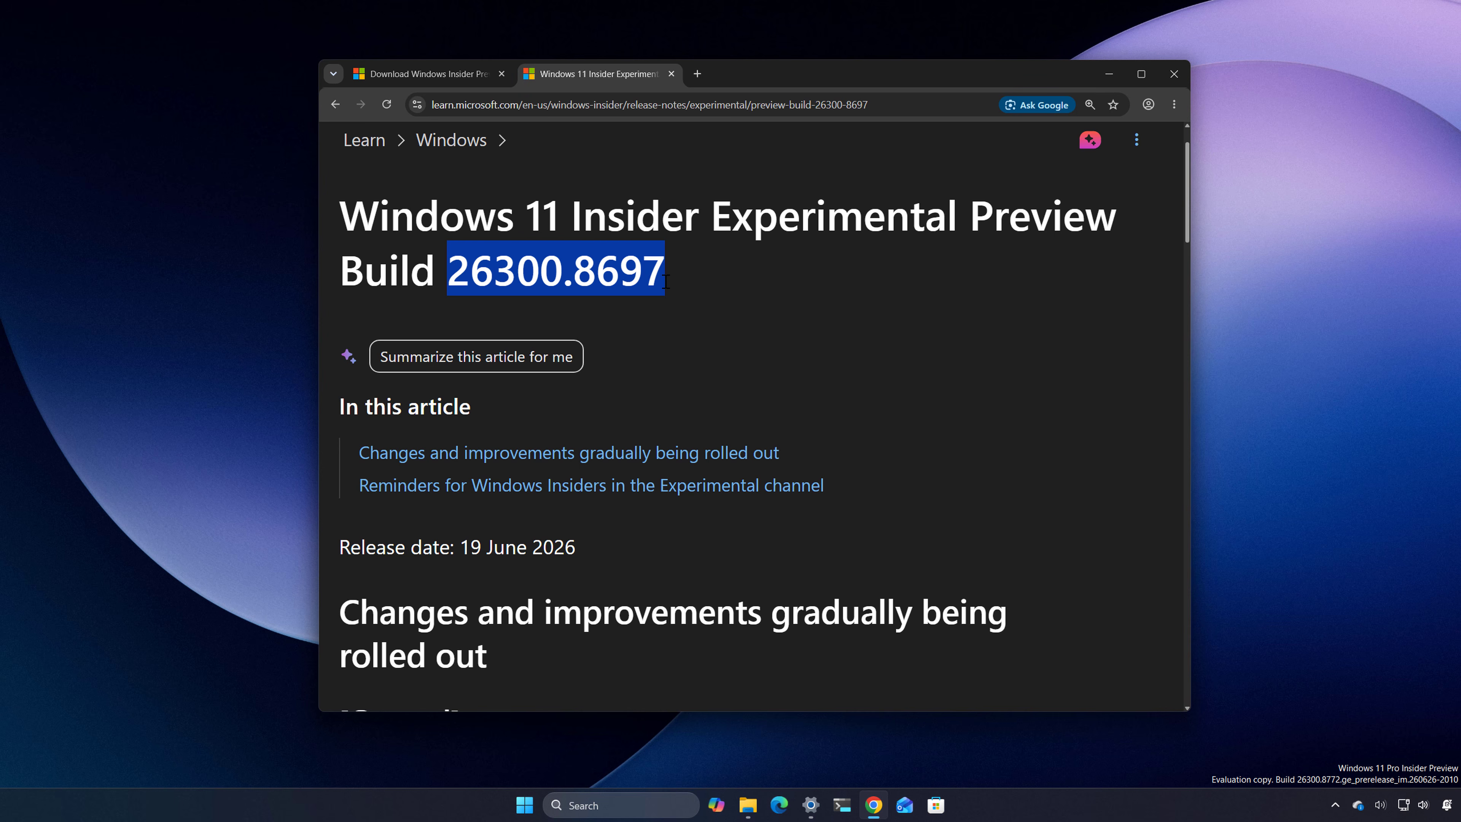
pyautogui.scroll(-5, 698, 329)
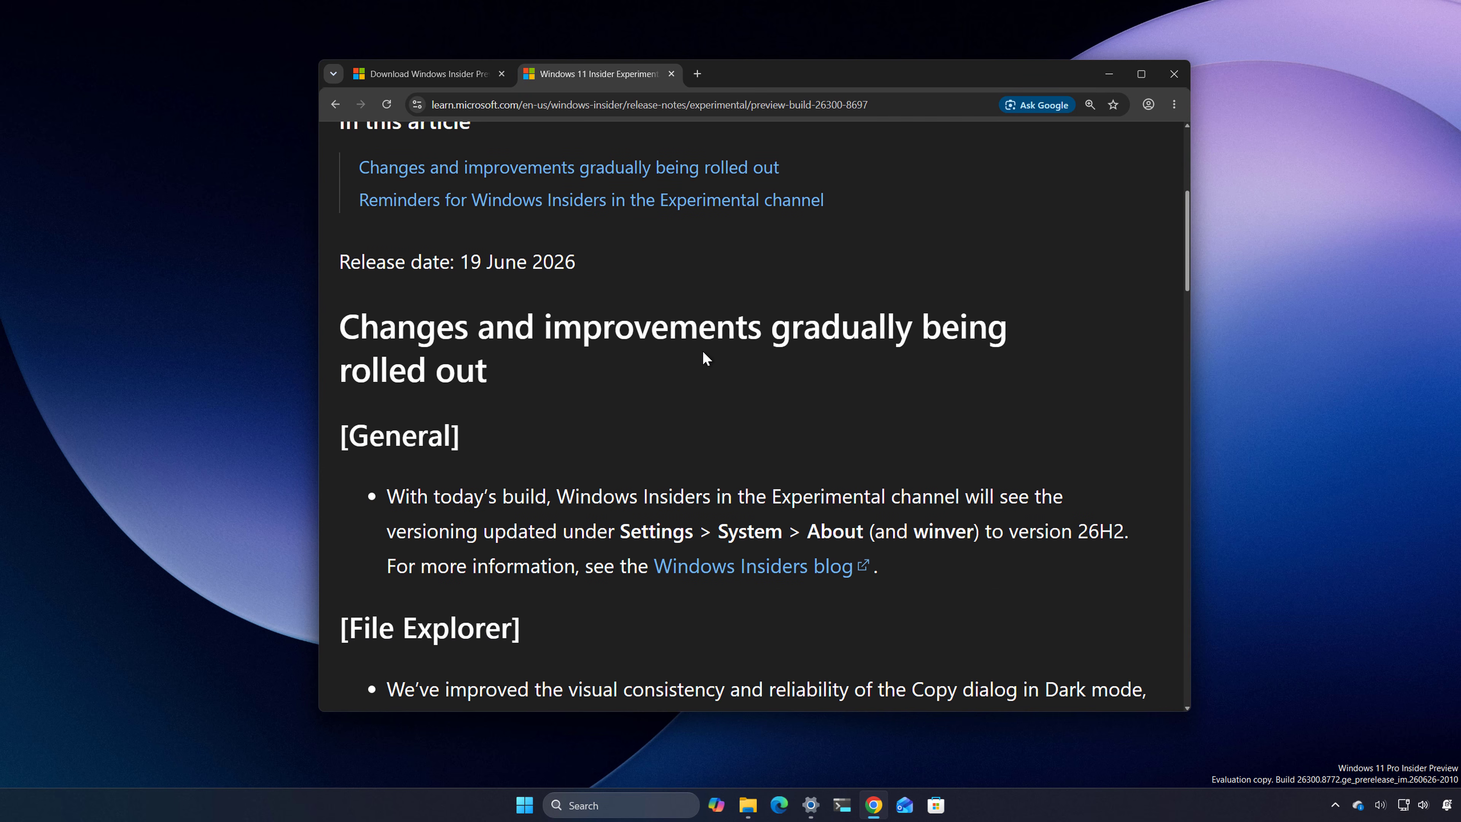
pyautogui.moveTo(1003, 530); pyautogui.dragTo(1125, 529)
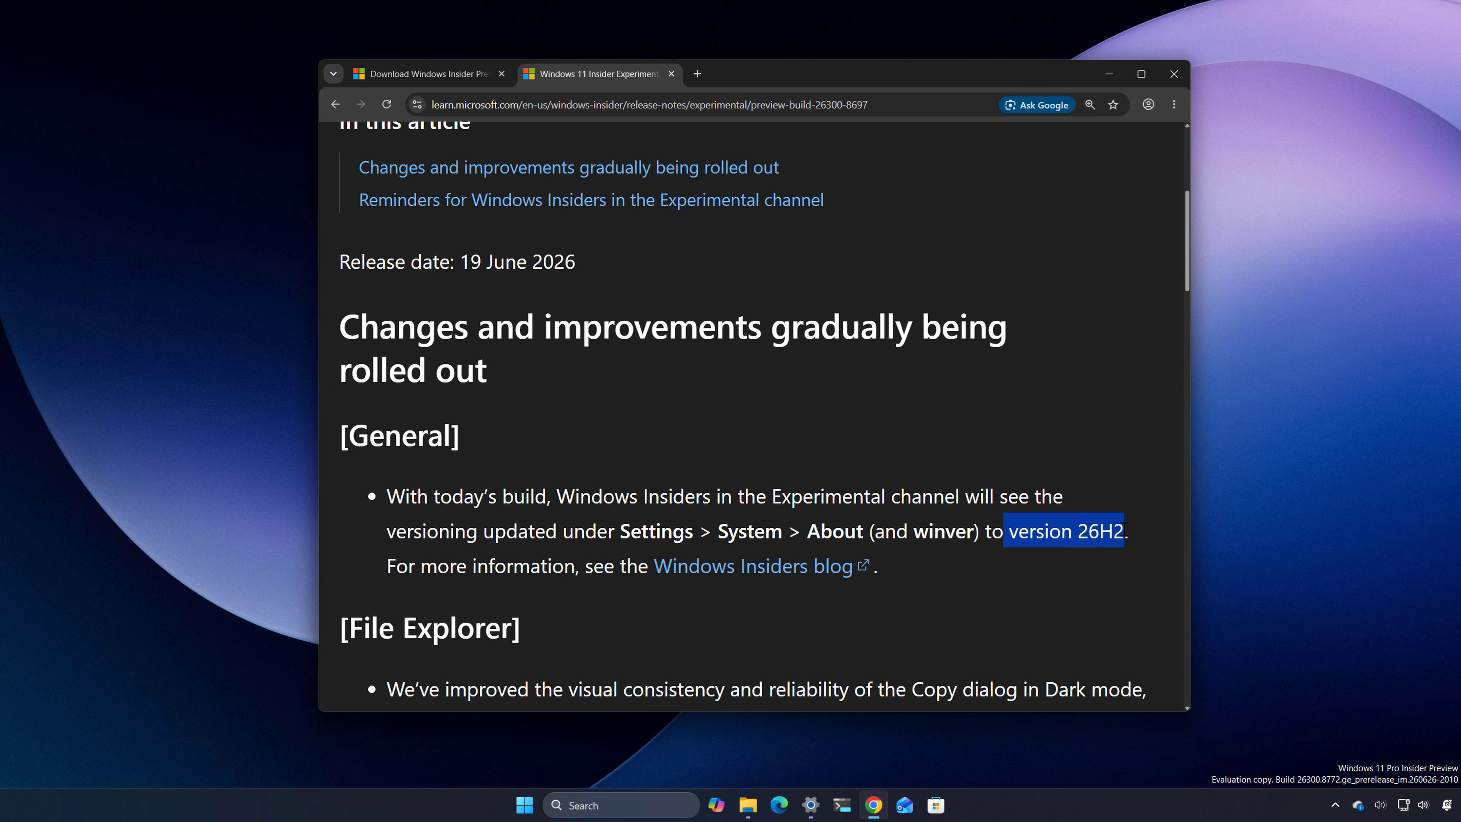
# Step: Confirm the edition on the download page with English (United States) as product language, and start the 64-bit ISO download
pyautogui.click(415, 74)
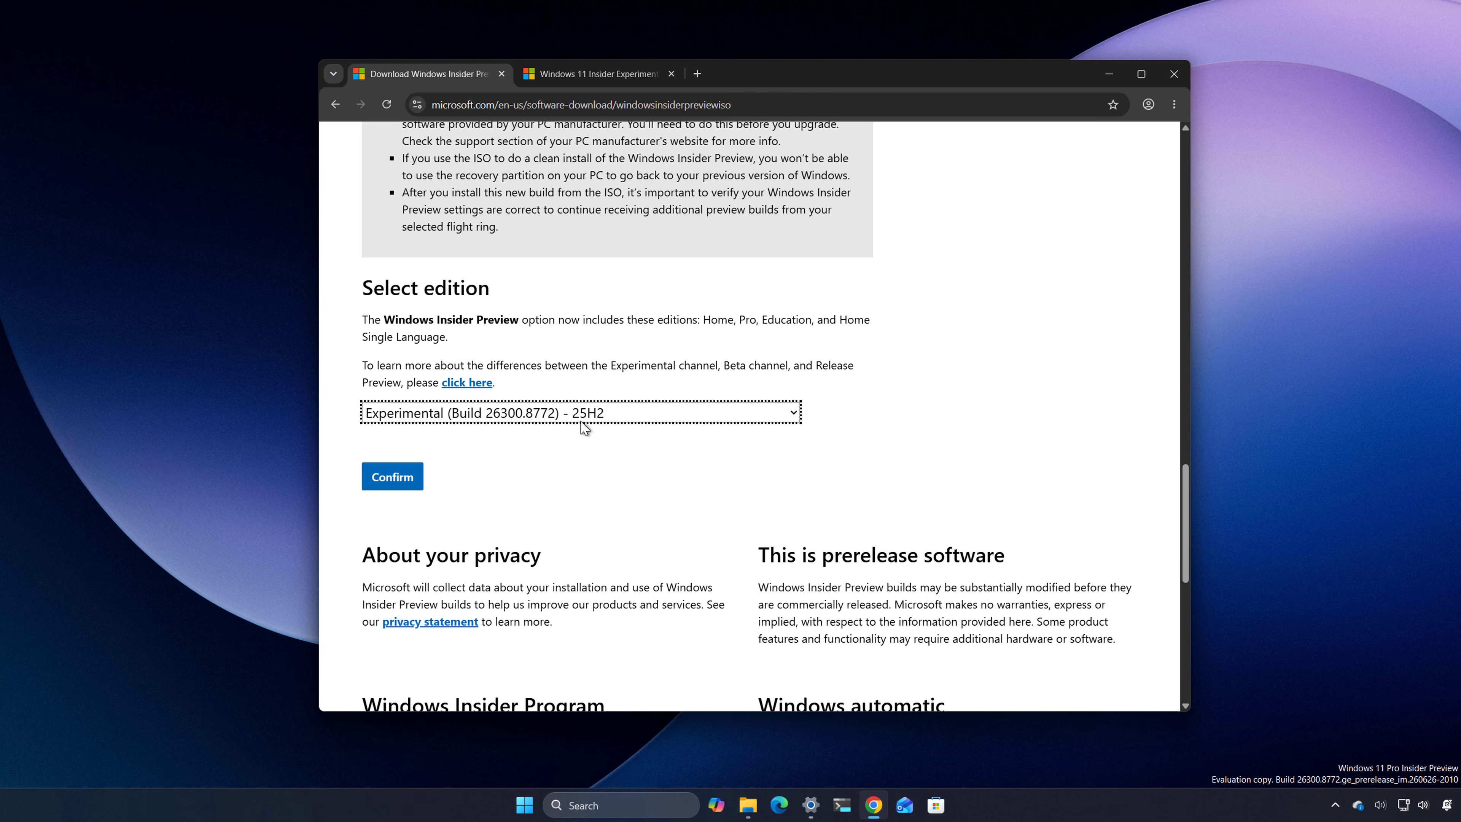
pyautogui.click(393, 476)
pyautogui.click(467, 367)
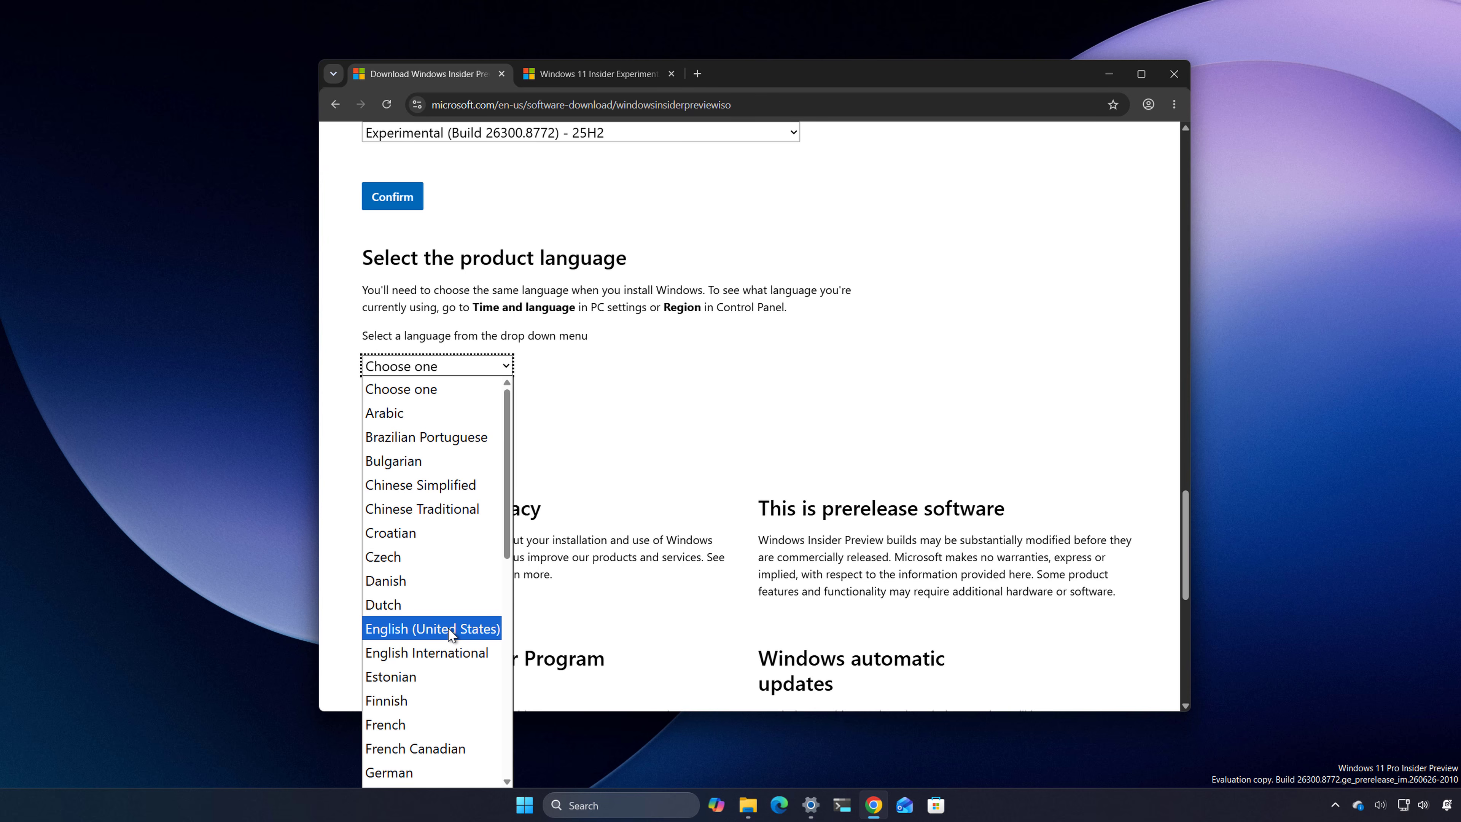
pyautogui.click(448, 627)
pyautogui.click(404, 436)
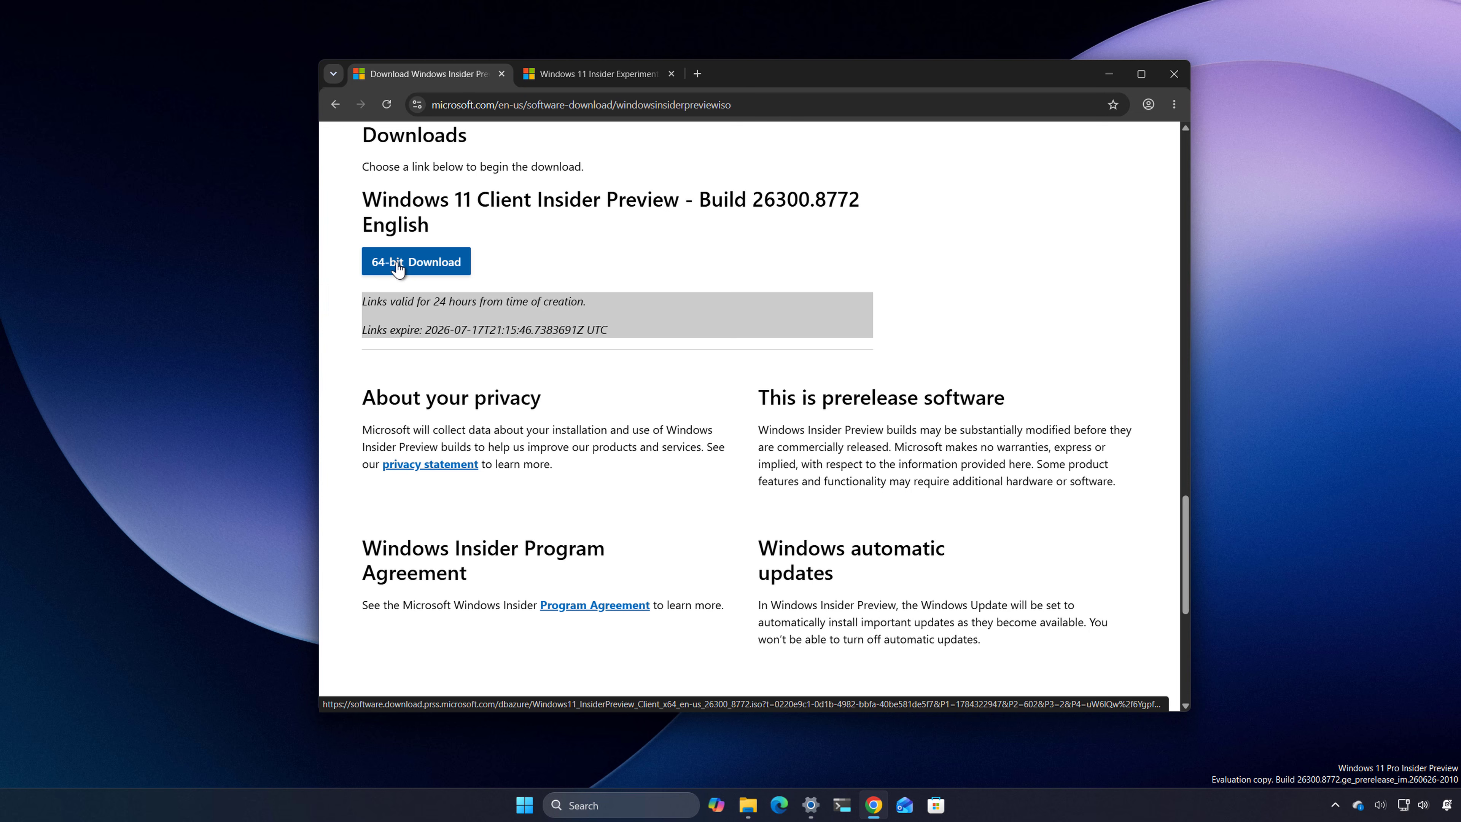
pyautogui.click(397, 266)
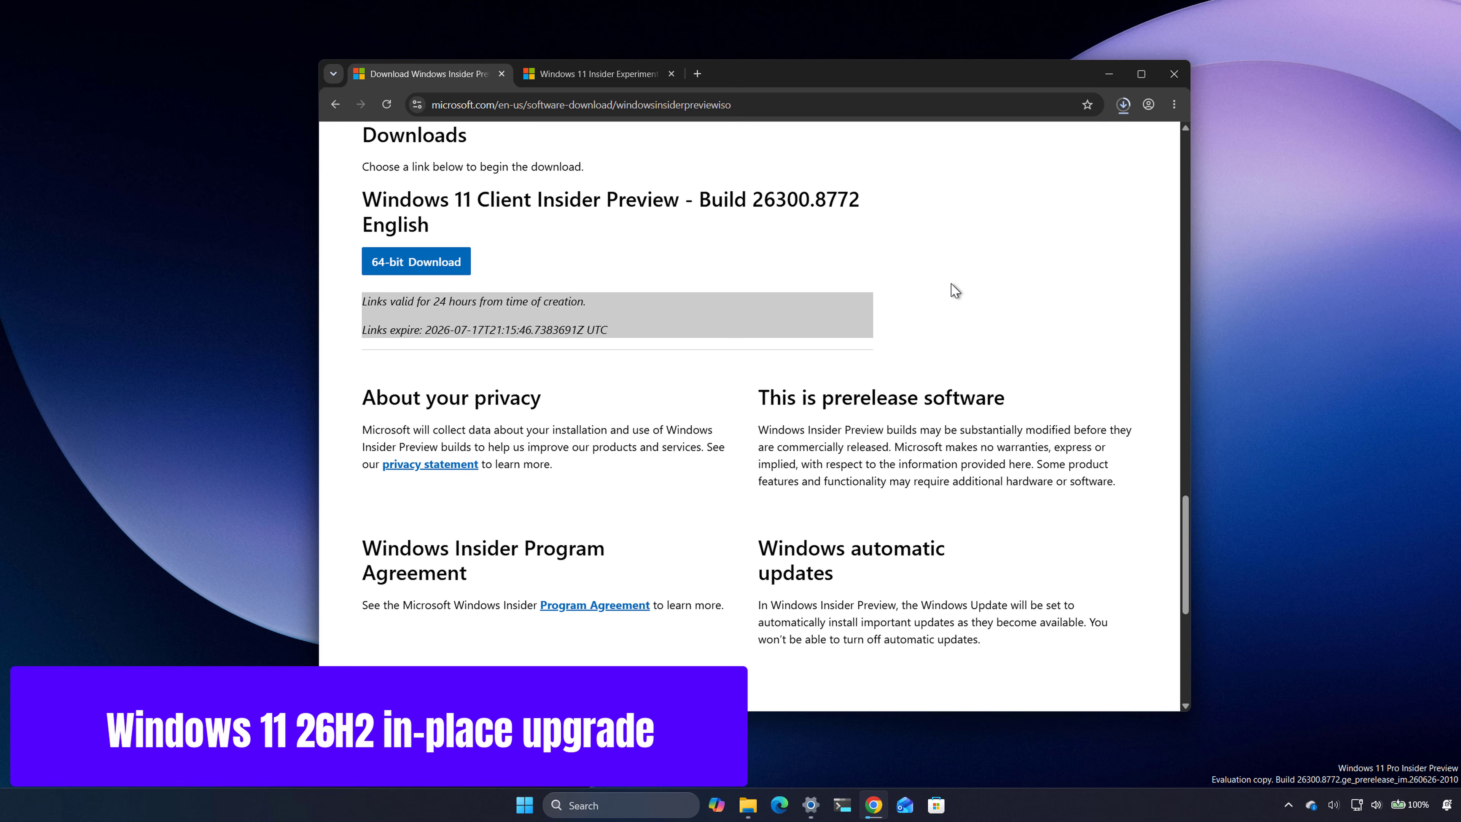
# Step: Switch to File Explorer and mount Windows11_InsiderPreview_Client_x64_en-us_26300_8772.iso from the Downloads folder
pyautogui.click(748, 804)
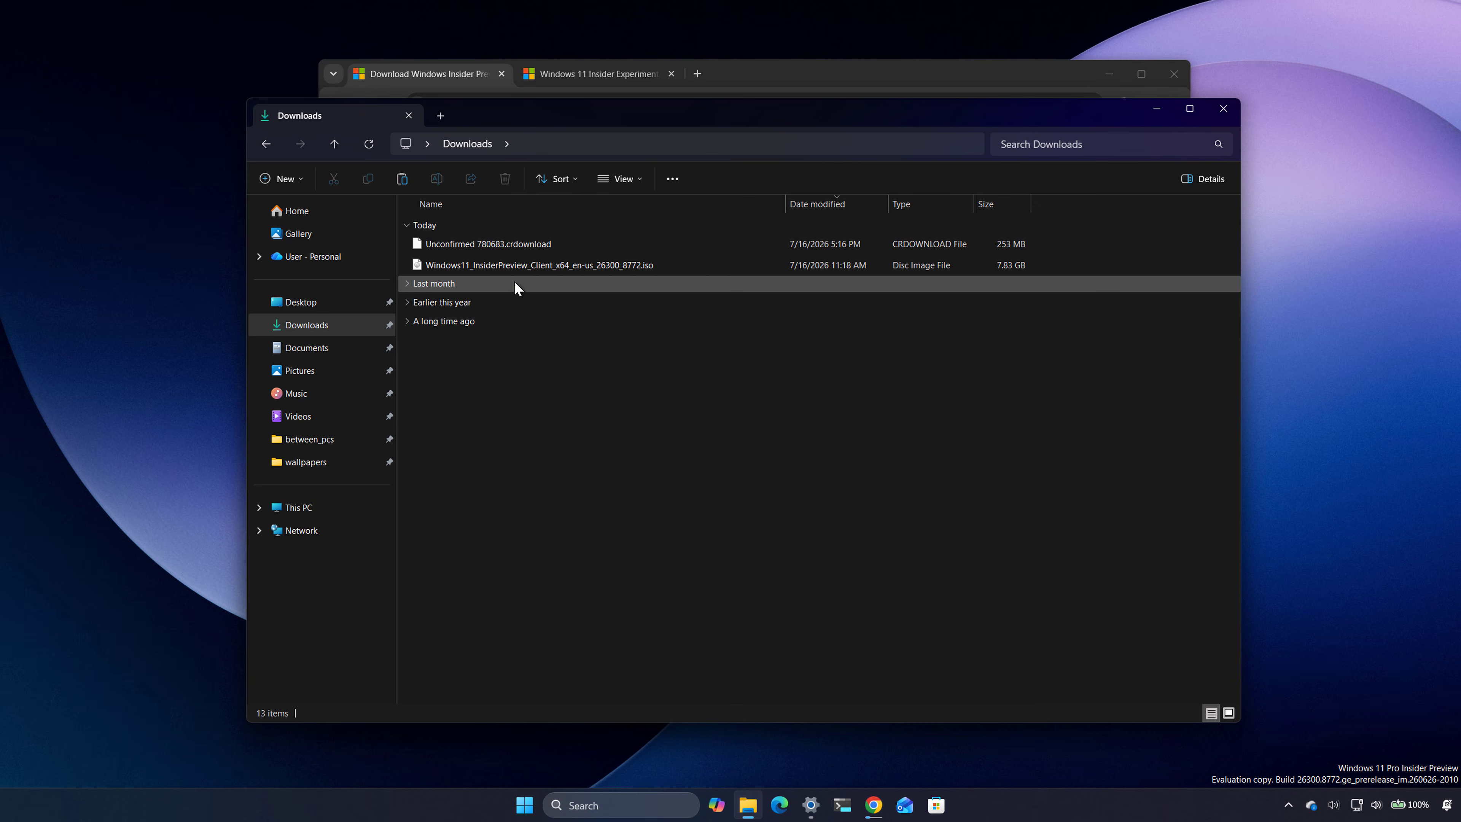
pyautogui.click(498, 263)
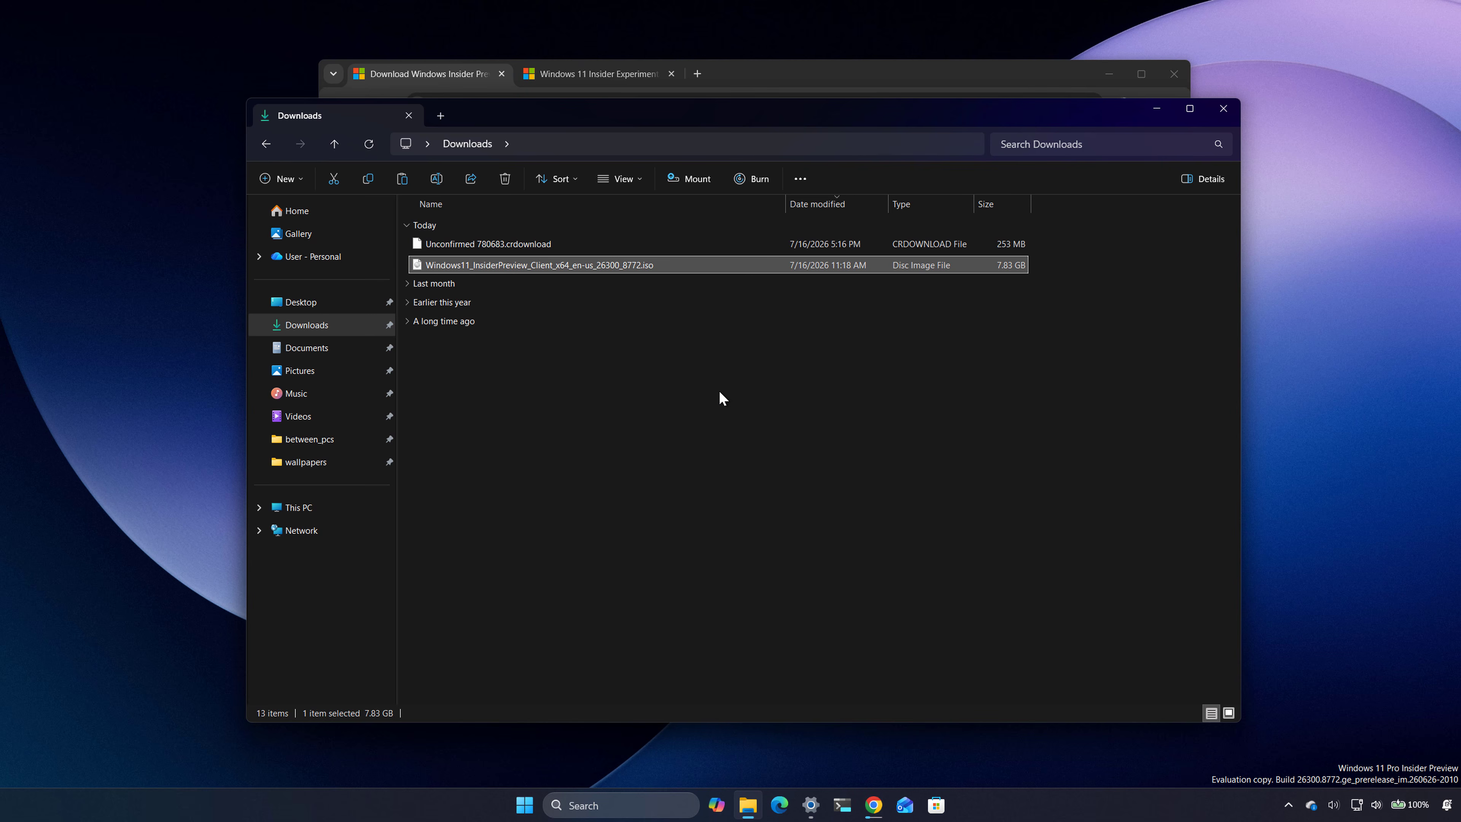
pyautogui.rightClick(544, 264)
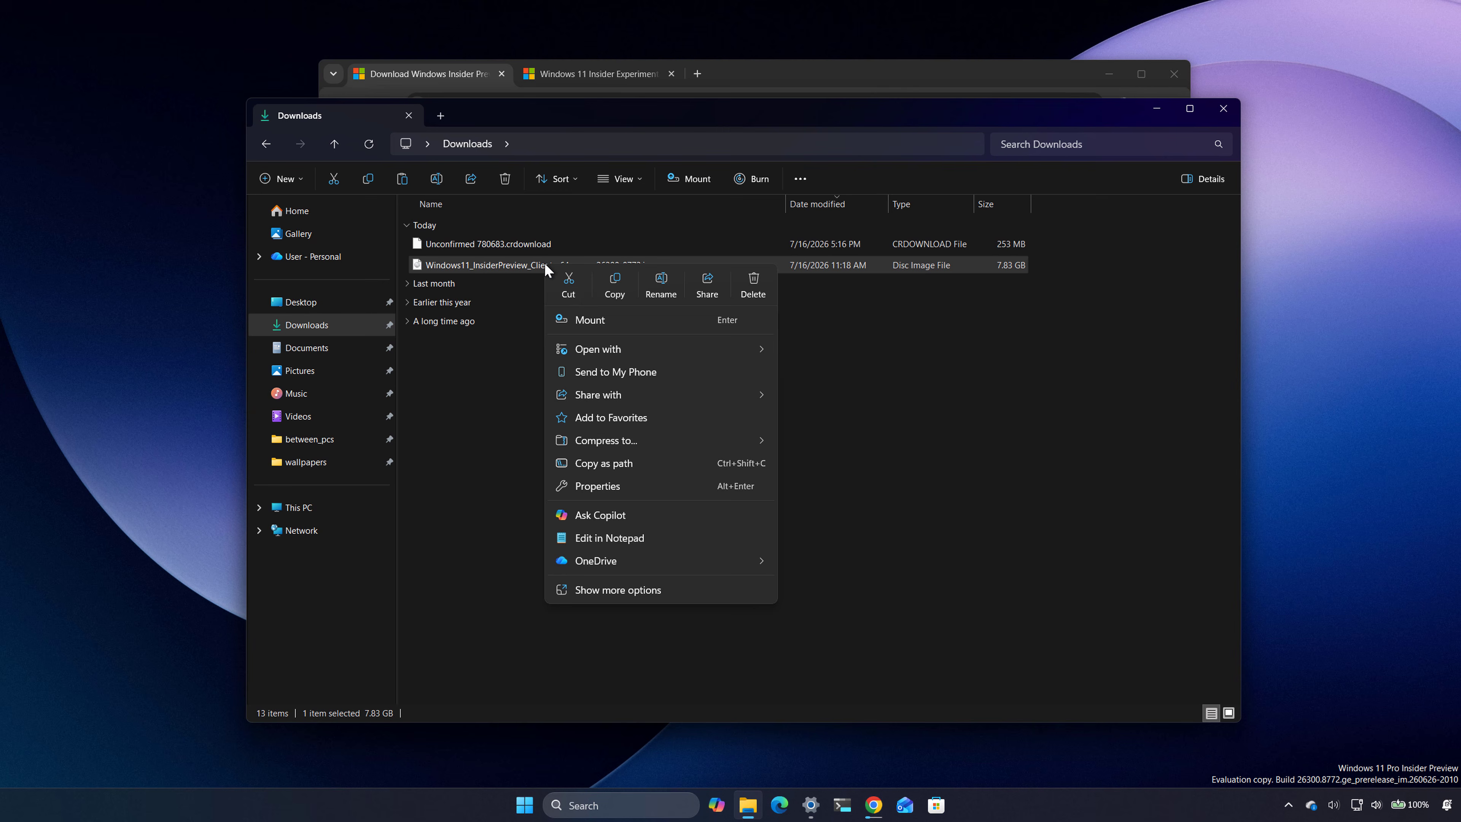
pyautogui.click(597, 318)
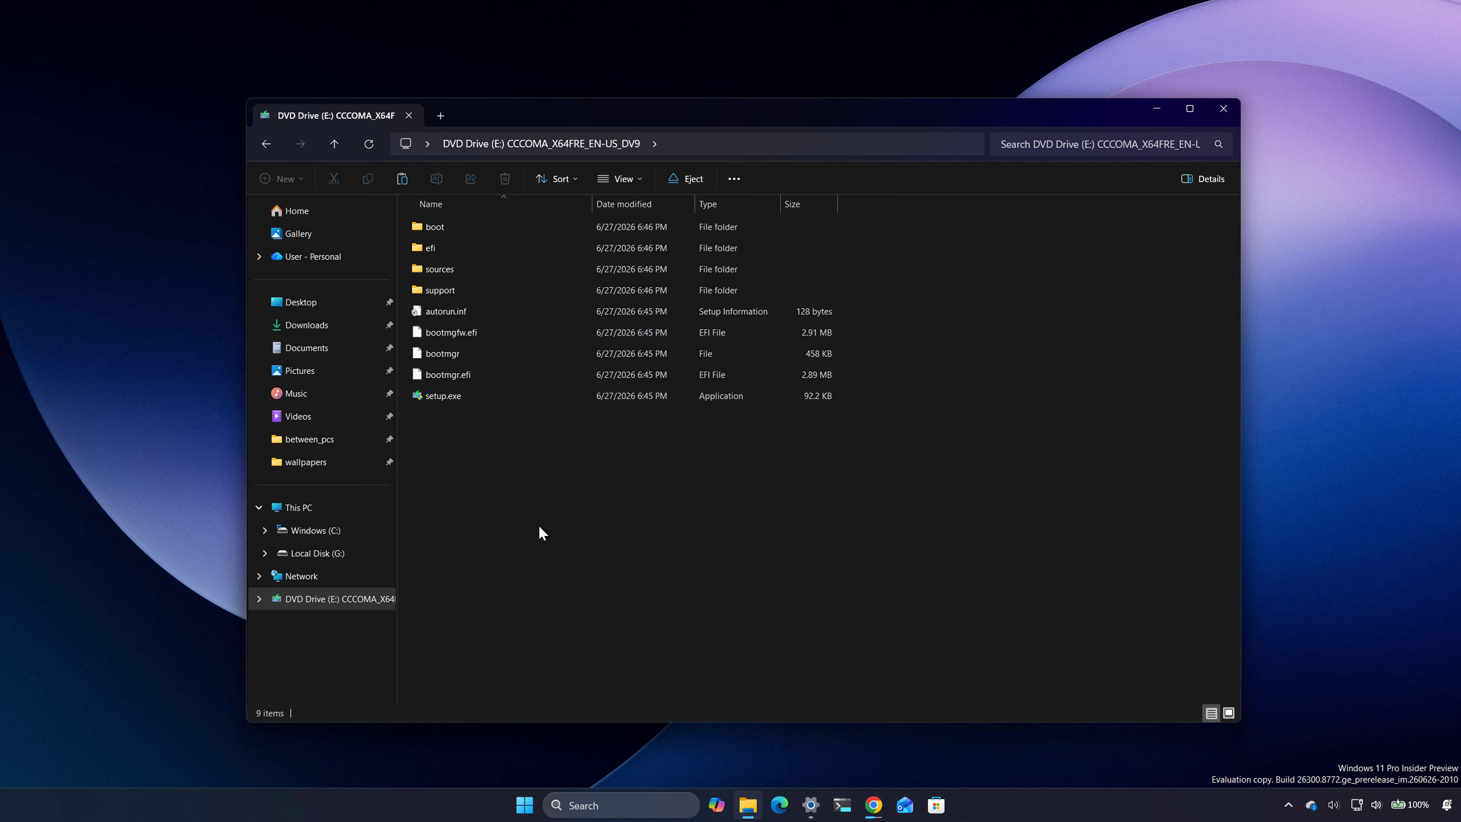
# Step: Launch setup.exe from the mounted image and set the update download option to Not right now
pyautogui.doubleClick(441, 397)
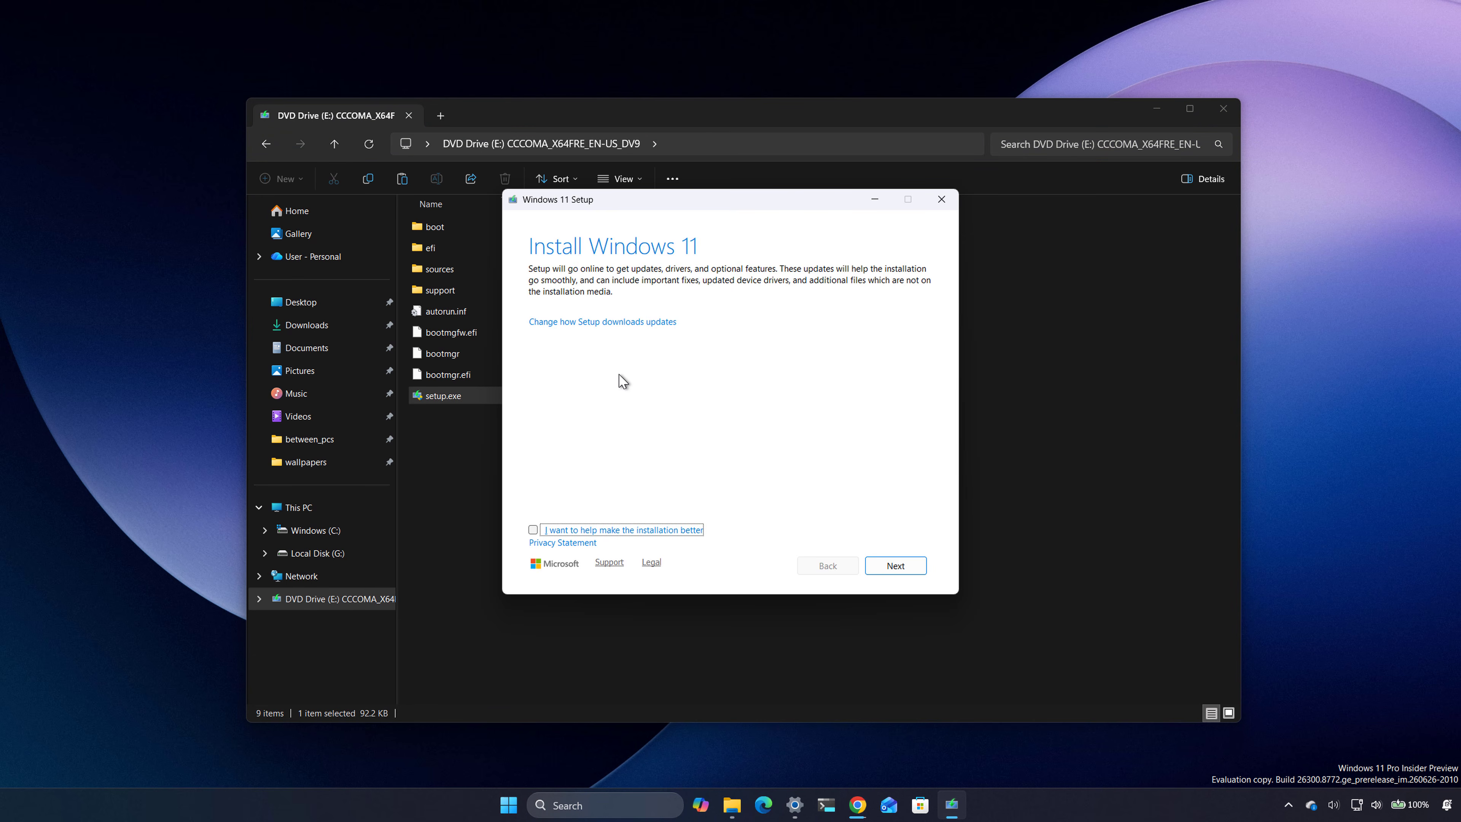
pyautogui.click(601, 322)
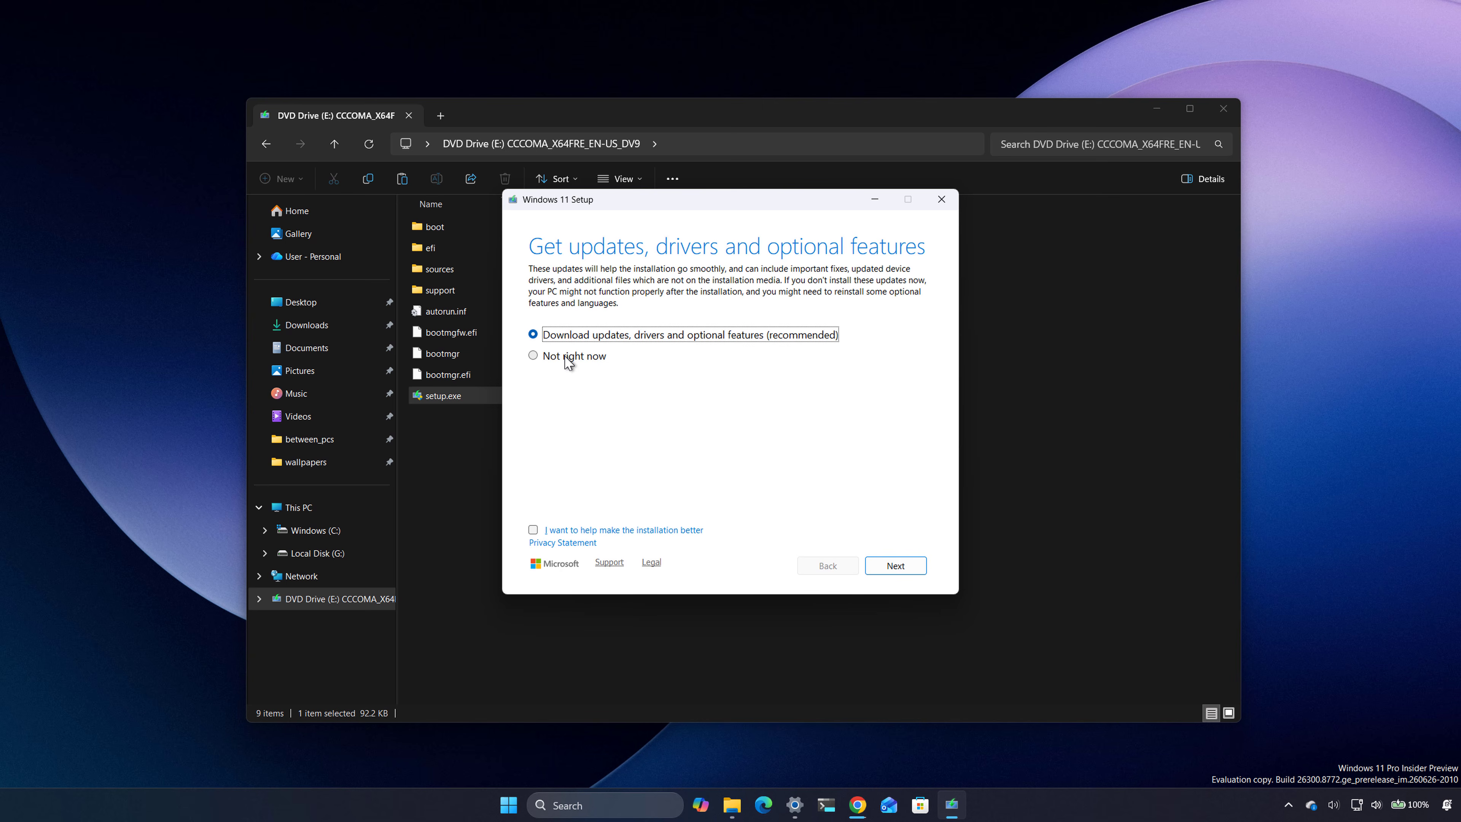
pyautogui.click(569, 358)
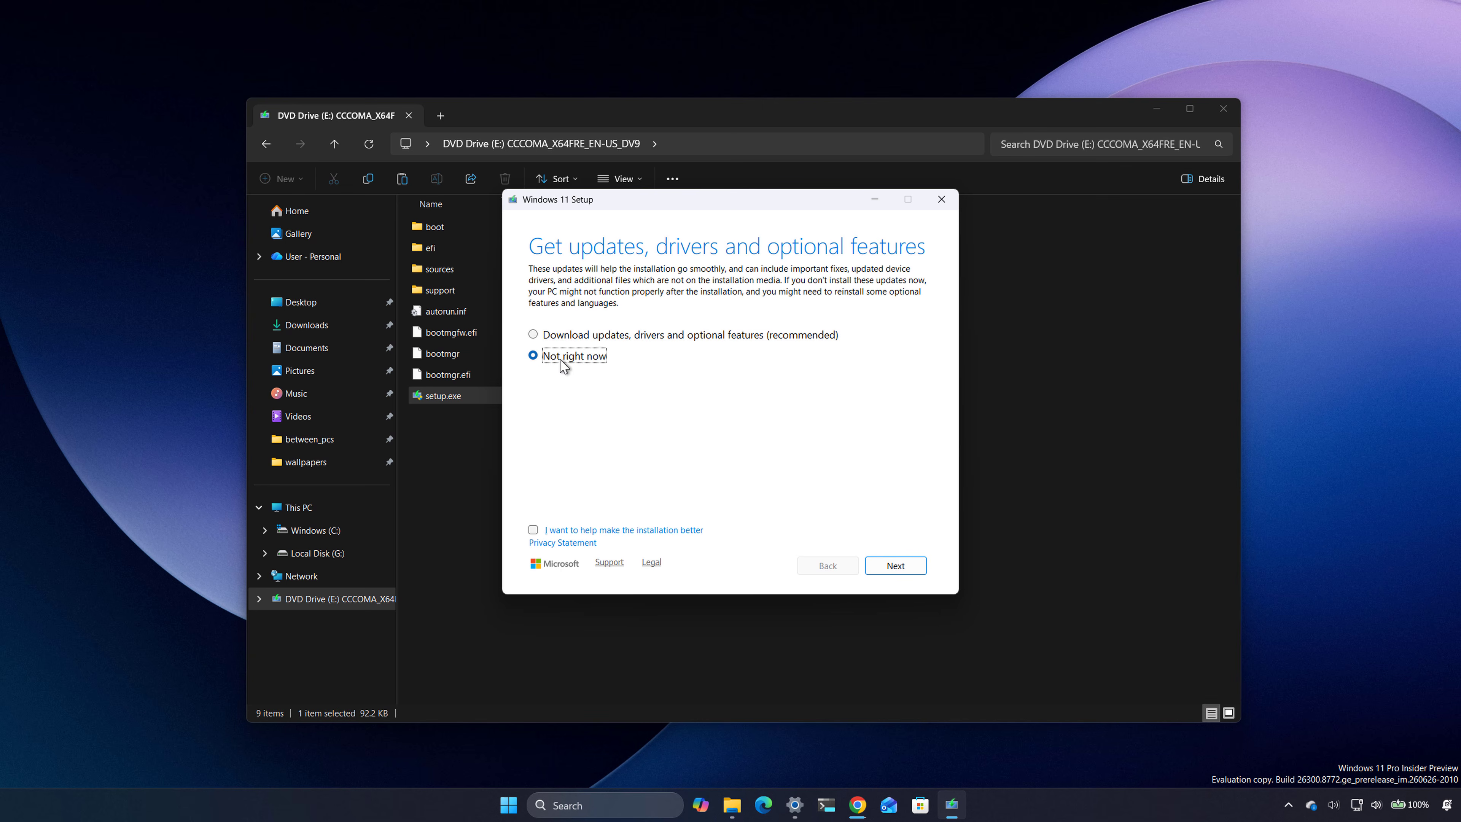
pyautogui.click(904, 565)
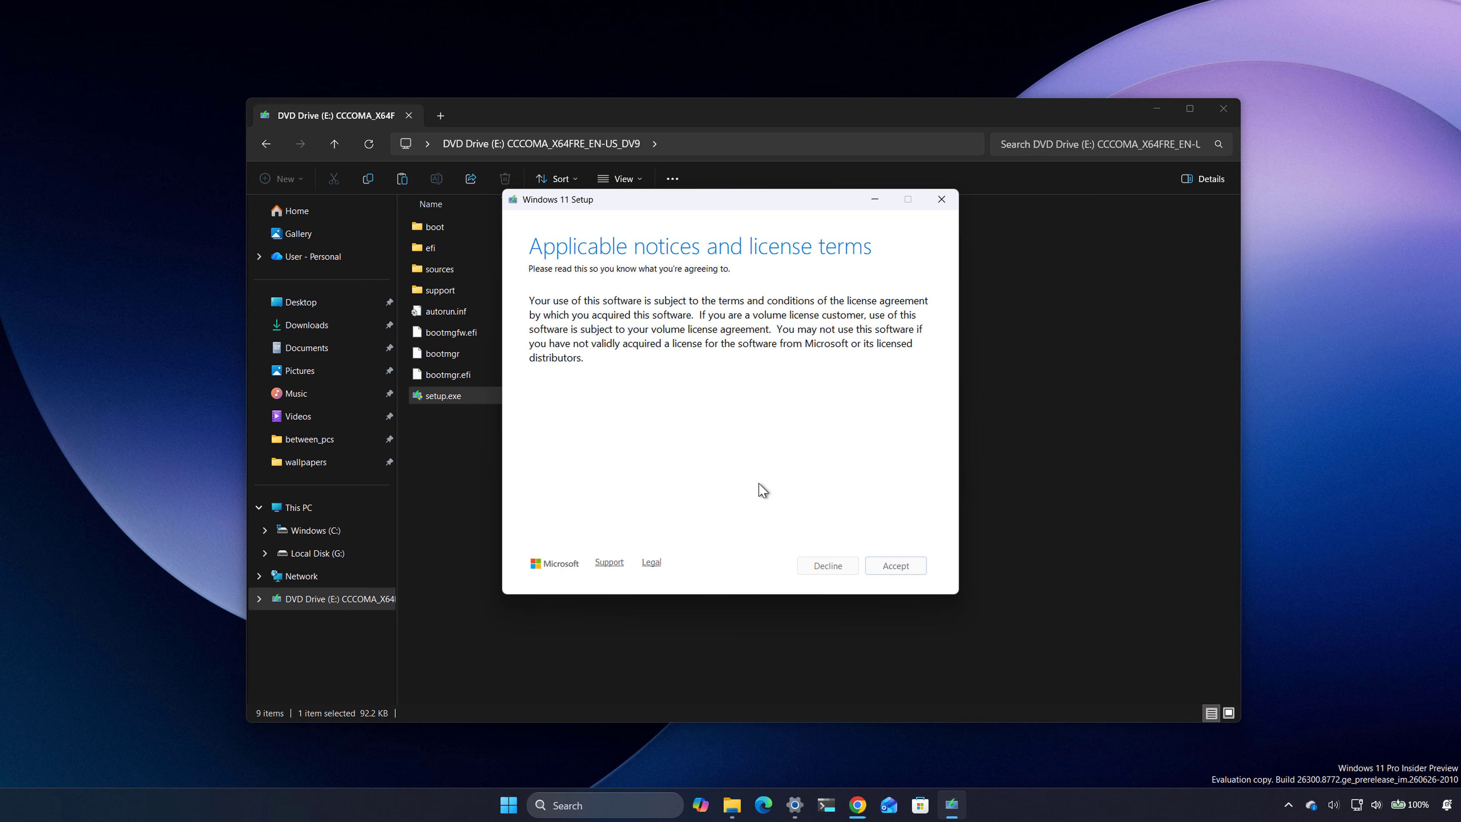
# Step: Accept the license terms to reach the Ready to install page, and close Windows 11 Setup without installing
pyautogui.click(890, 566)
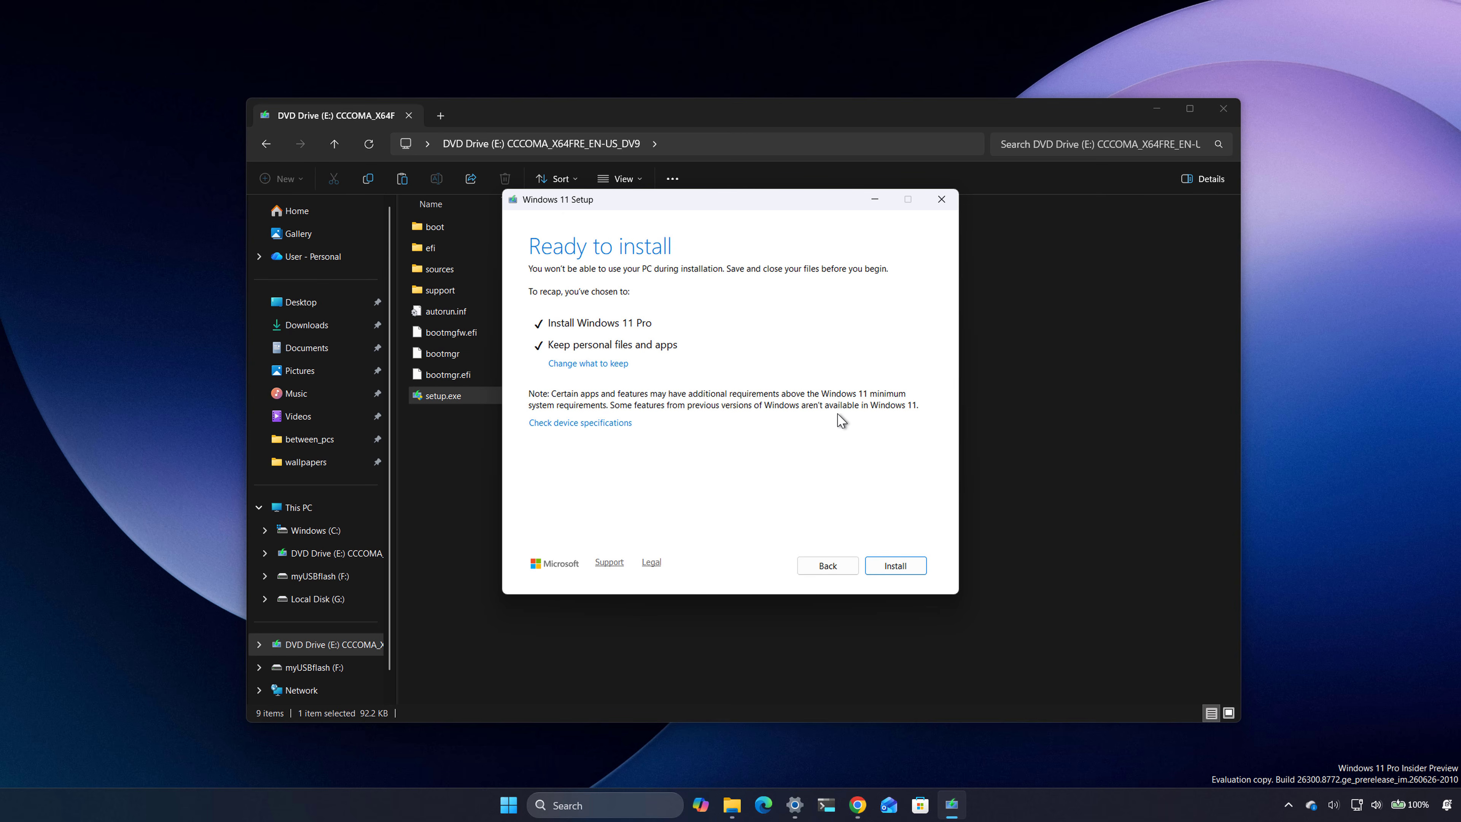
pyautogui.click(941, 200)
pyautogui.click(741, 455)
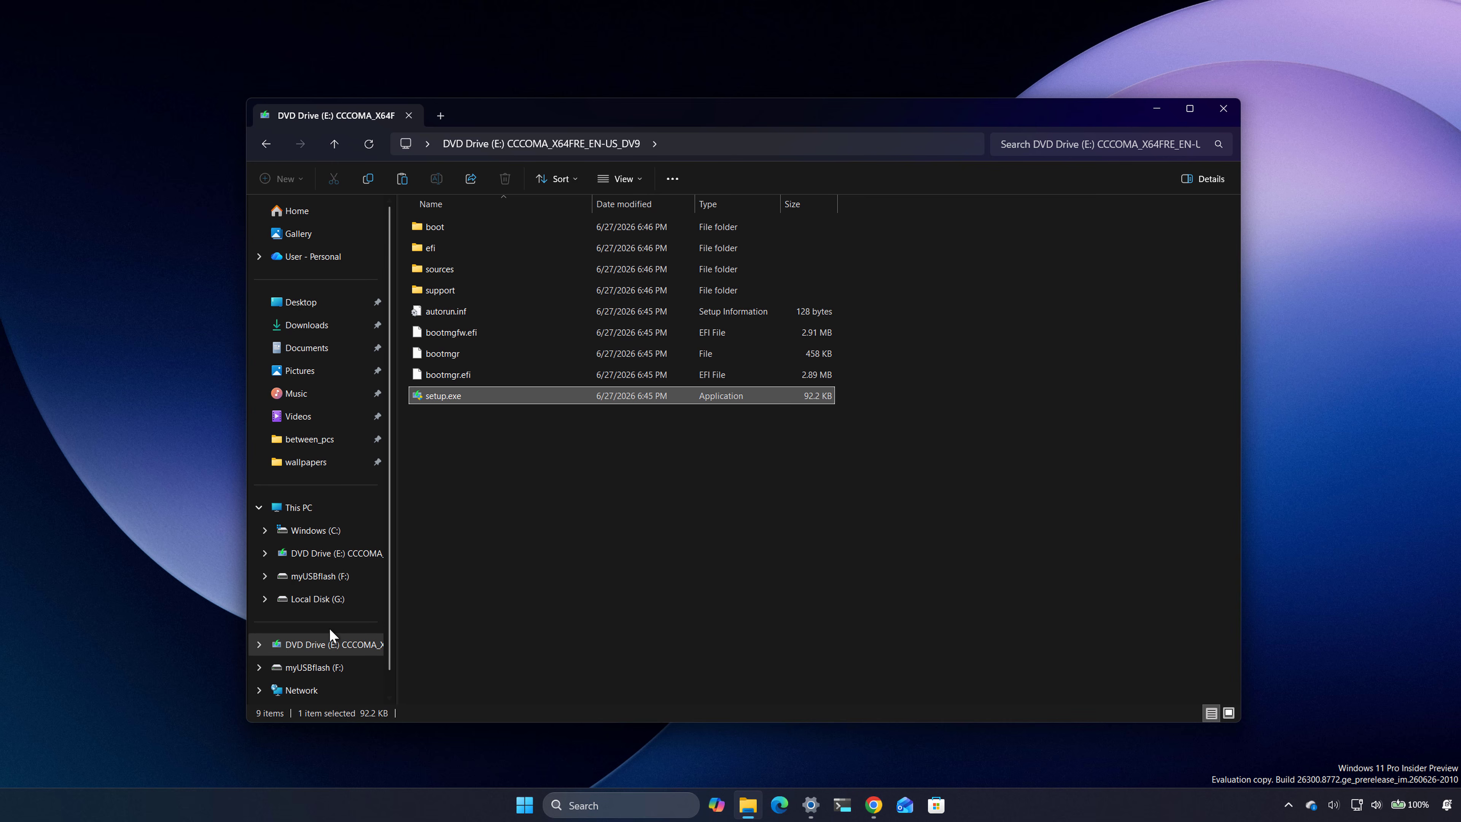
pyautogui.click(540, 487)
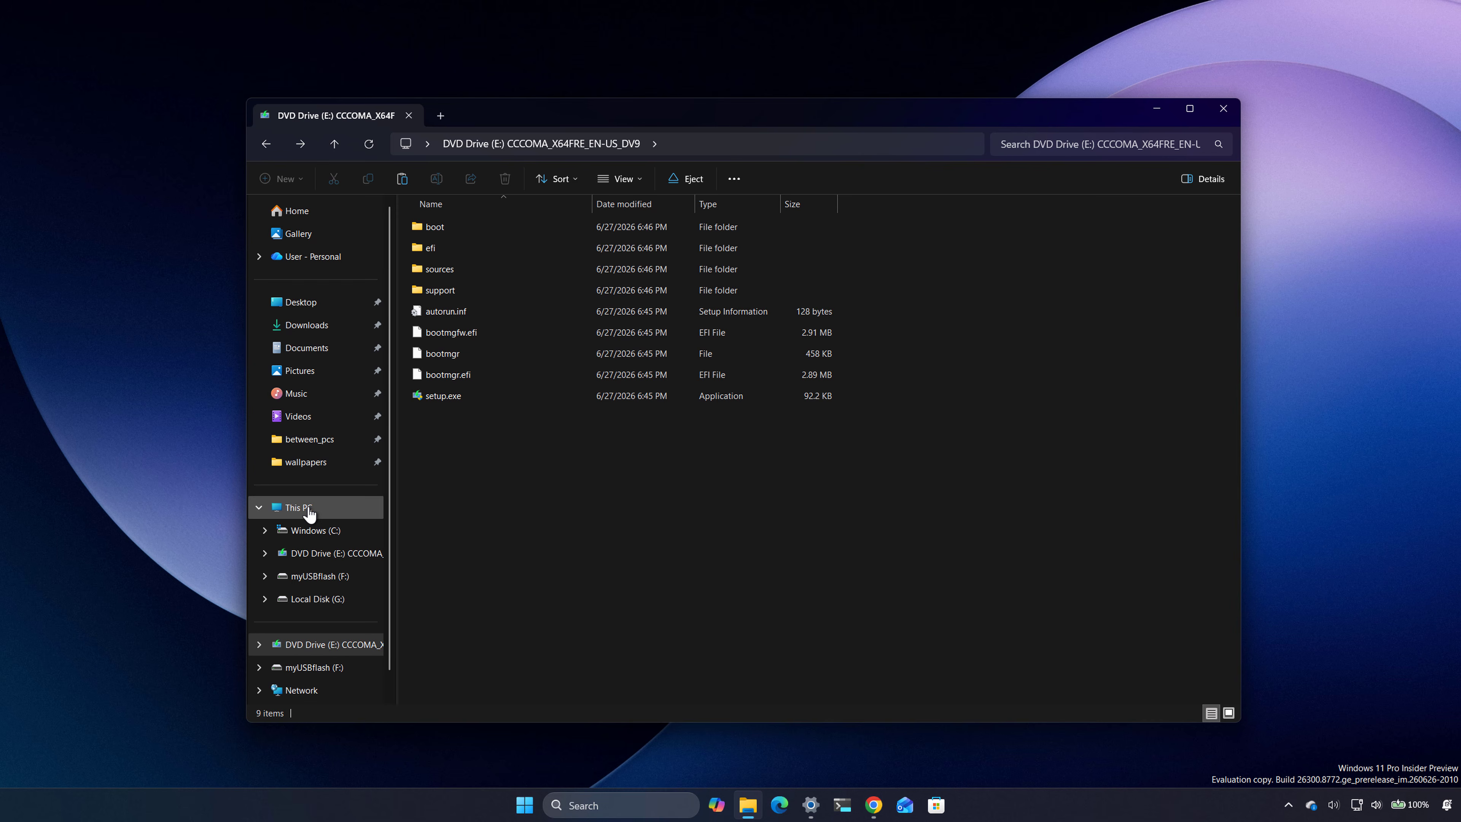
# Step: Inspect the contents of the myUSBflash (F:) drive from This PC, and minimize File Explorer
pyautogui.click(294, 507)
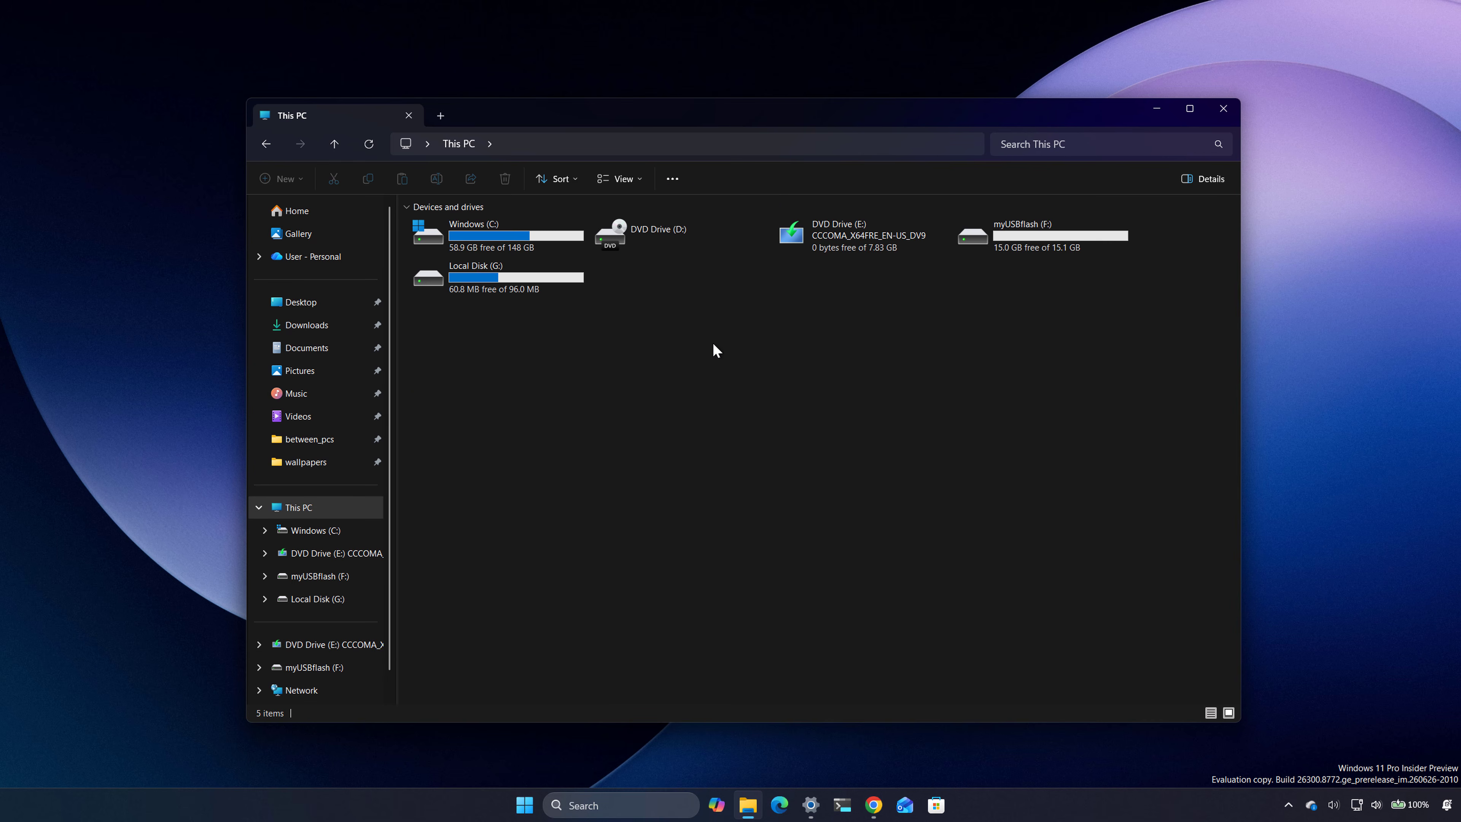
pyautogui.click(1011, 238)
pyautogui.doubleClick(1022, 235)
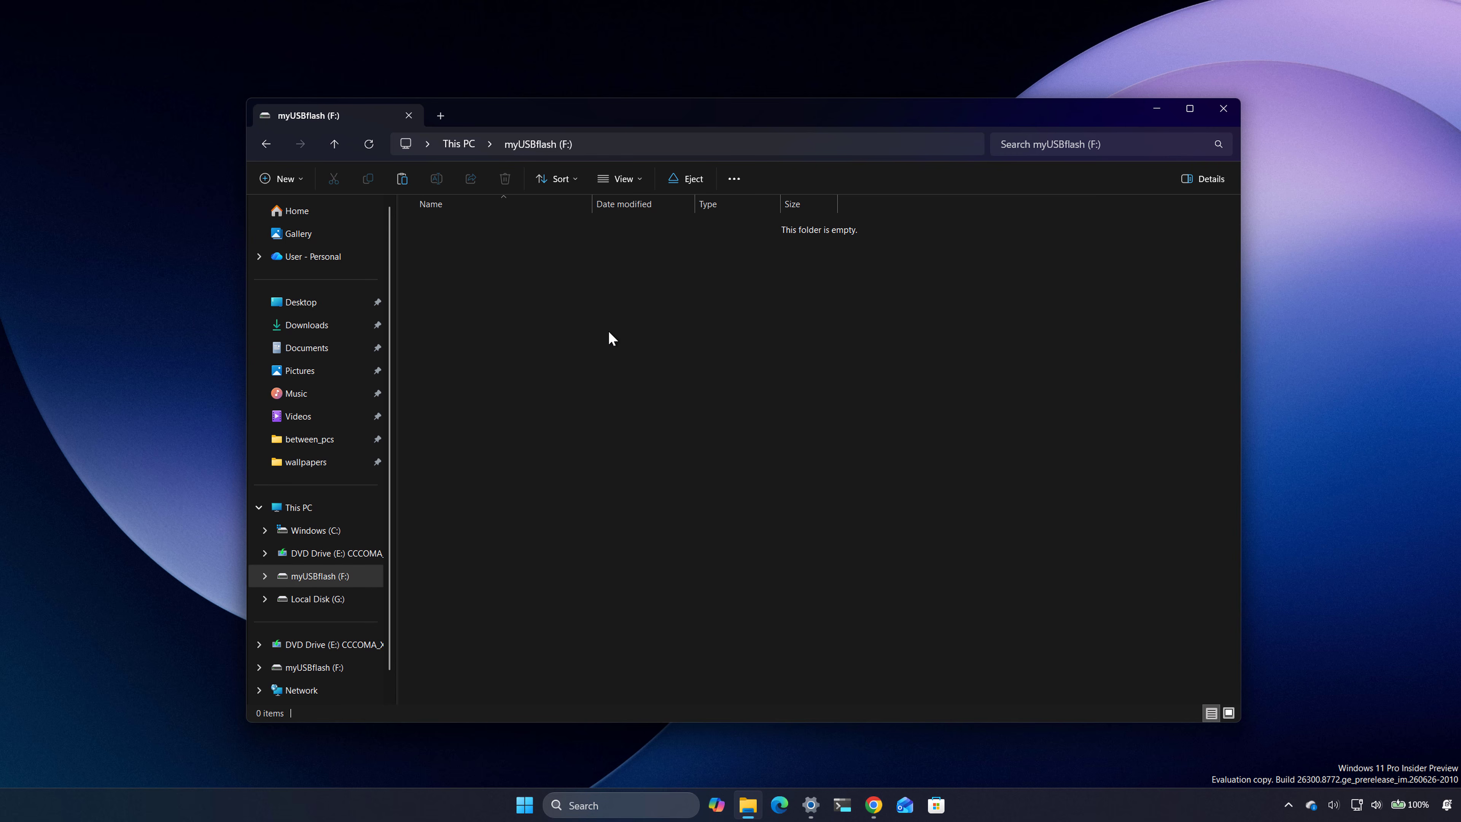
pyautogui.hotkey('alt', 'Left')
pyautogui.click(1157, 109)
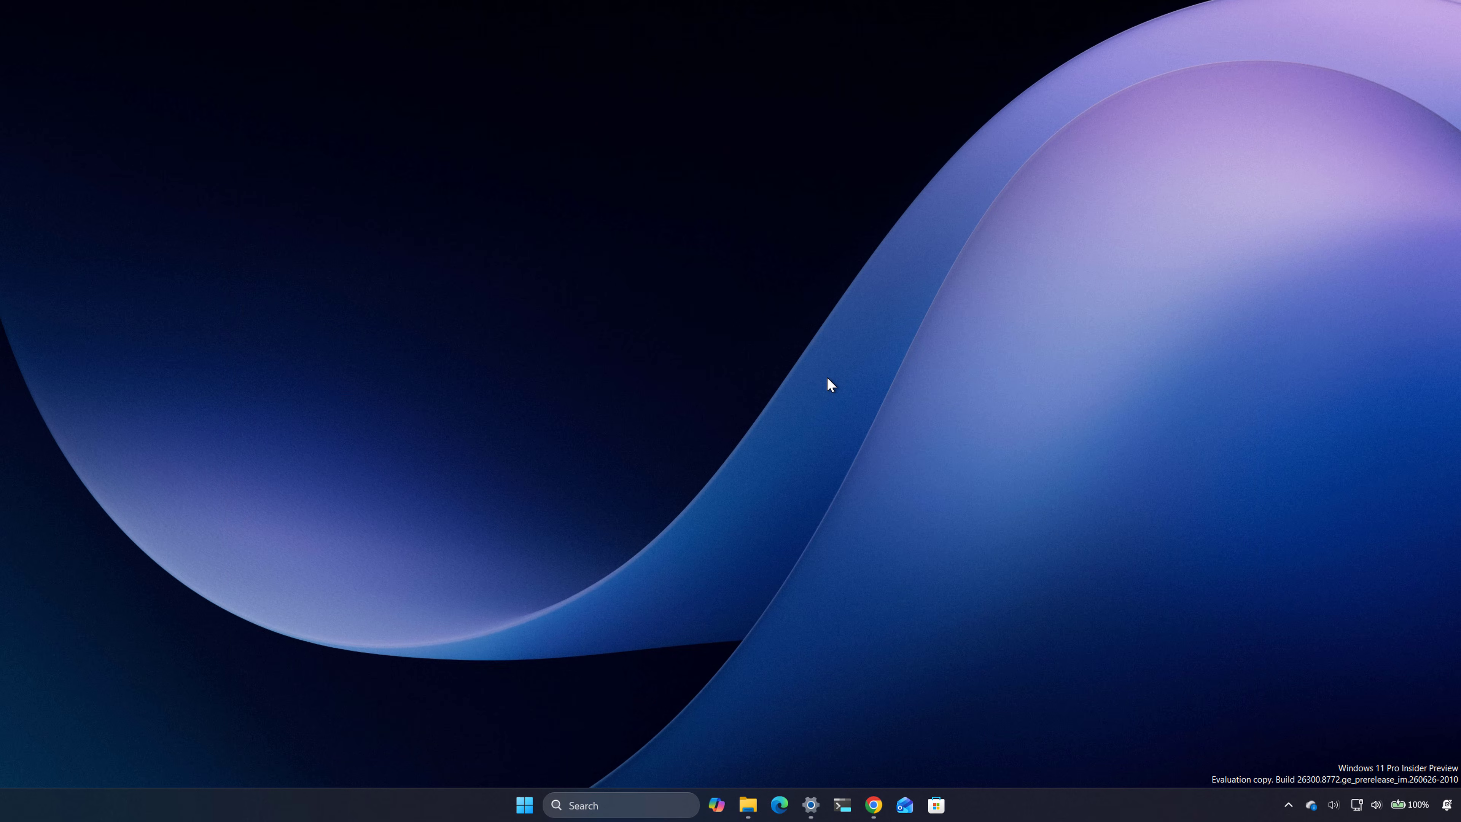
# Step: Search for Terminal and run Terminal Preview as administrator
pyautogui.press('super')
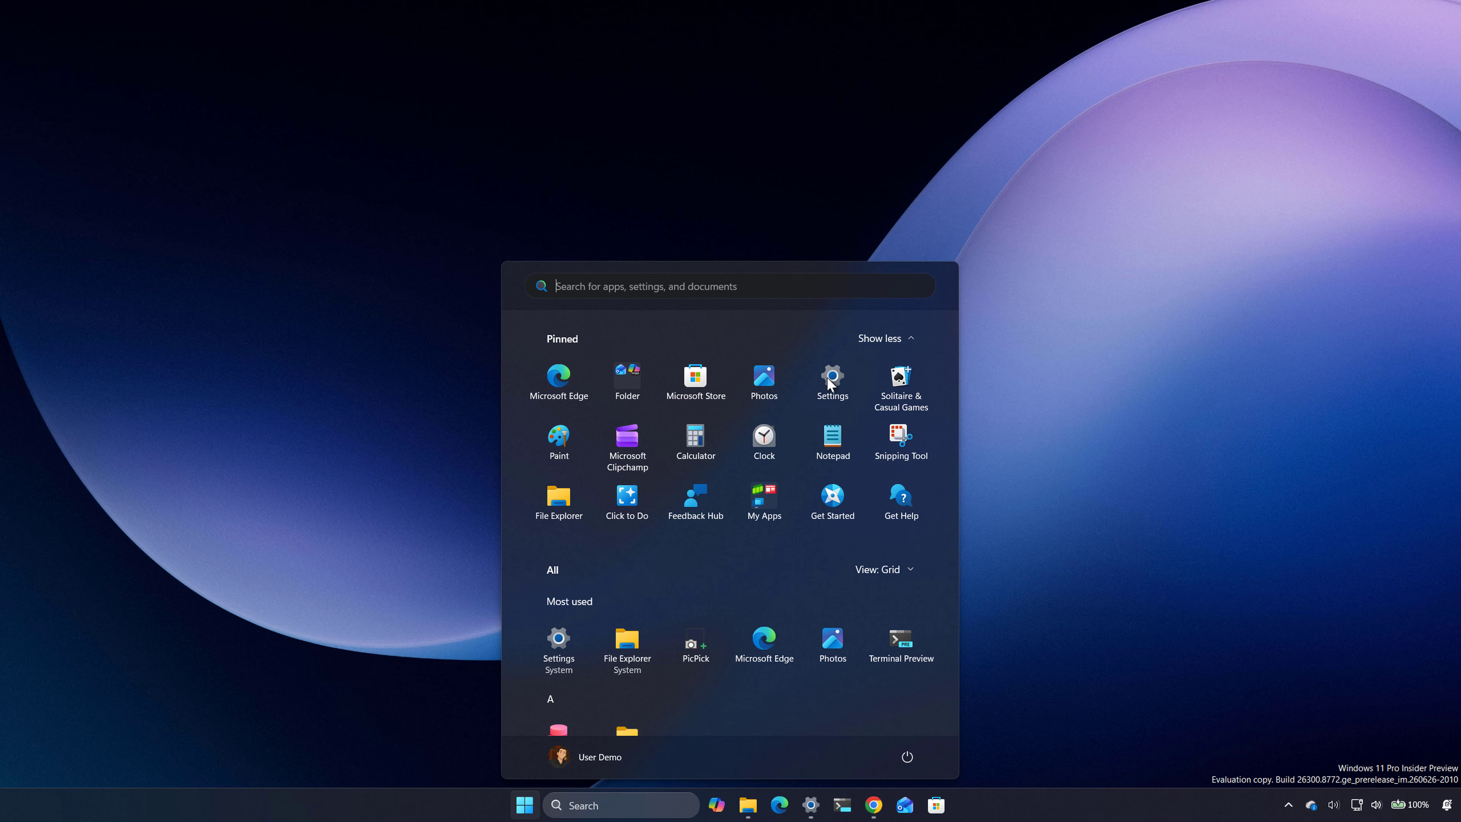
pyautogui.write('comma')
pyautogui.press('BackSpace')
pyautogui.press('BackSpace')
pyautogui.press('BackSpace')
pyautogui.press('BackSpace')
pyautogui.press('BackSpace')
pyautogui.write('ter')
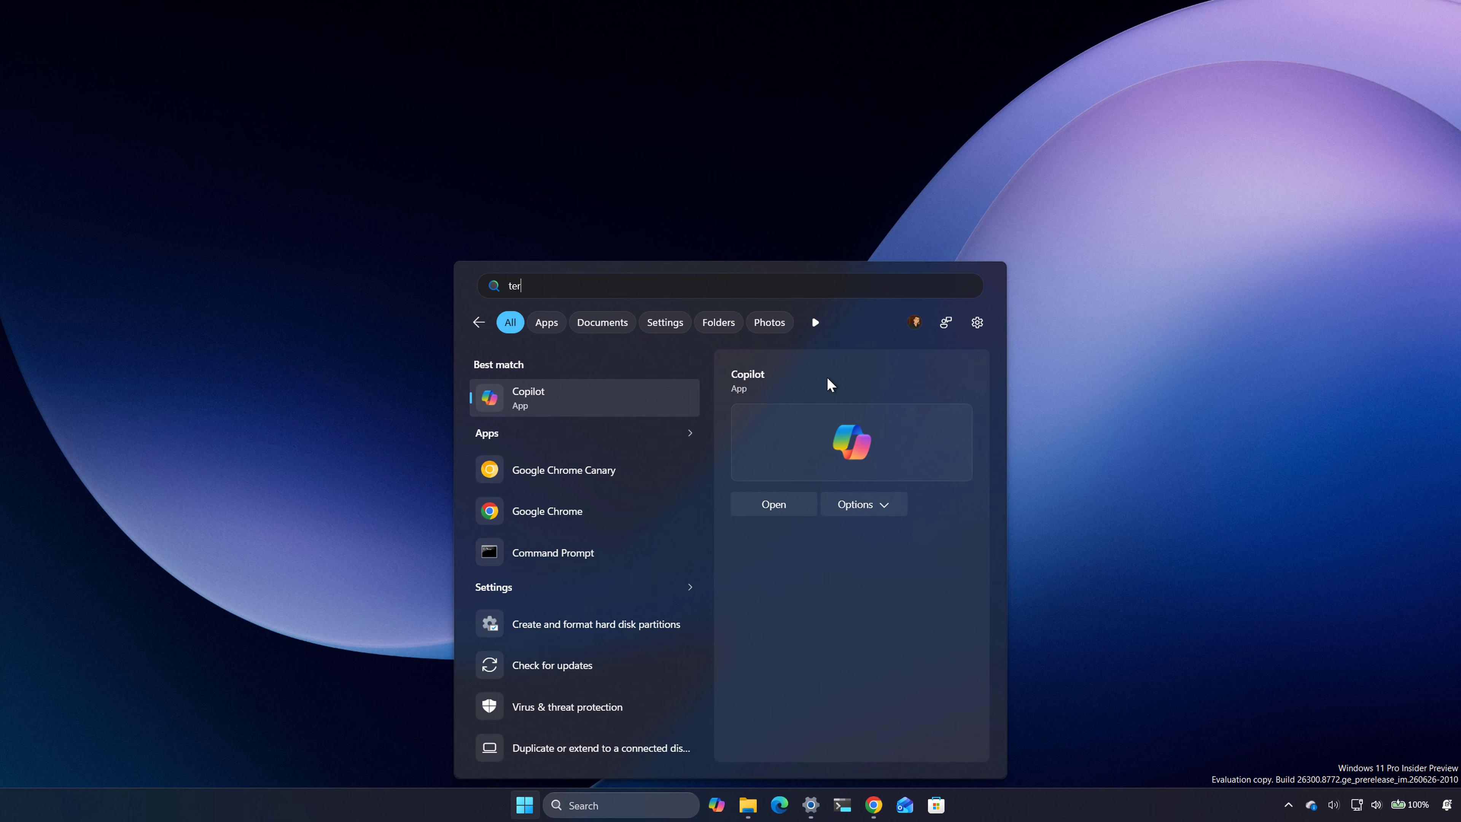
pyautogui.write('min')
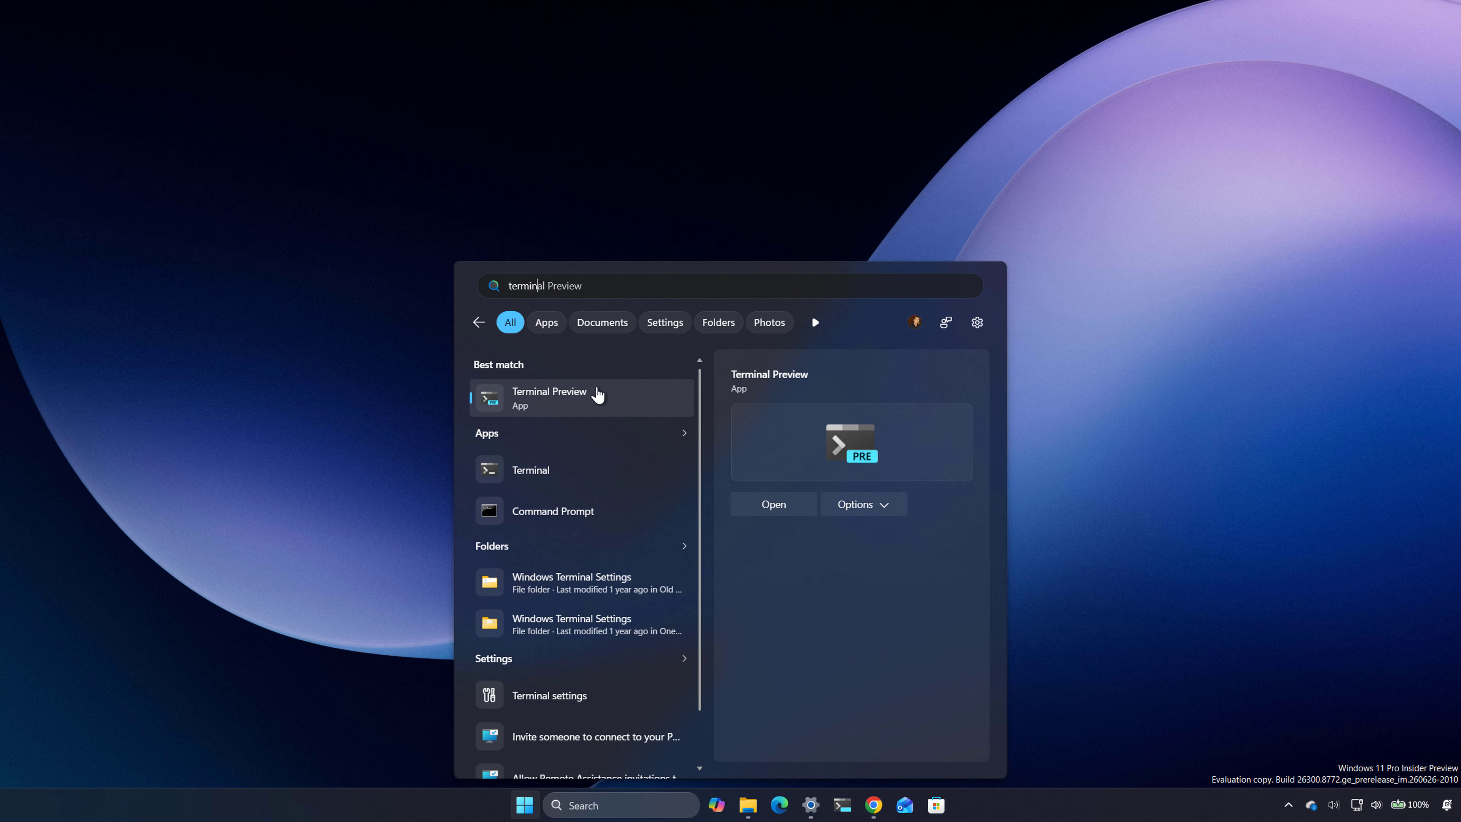
pyautogui.rightClick(598, 395)
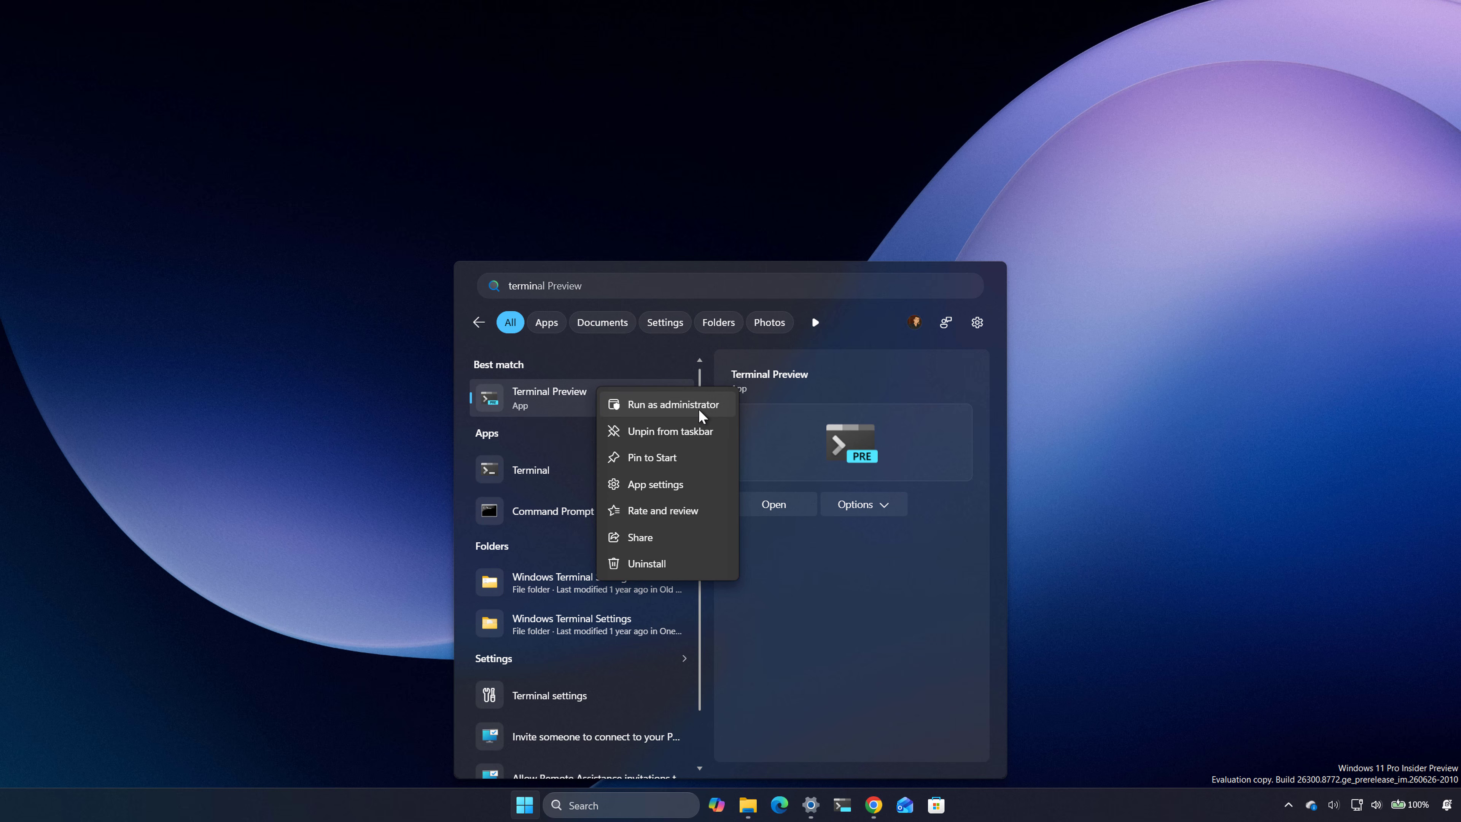
pyautogui.click(673, 404)
pyautogui.click(678, 467)
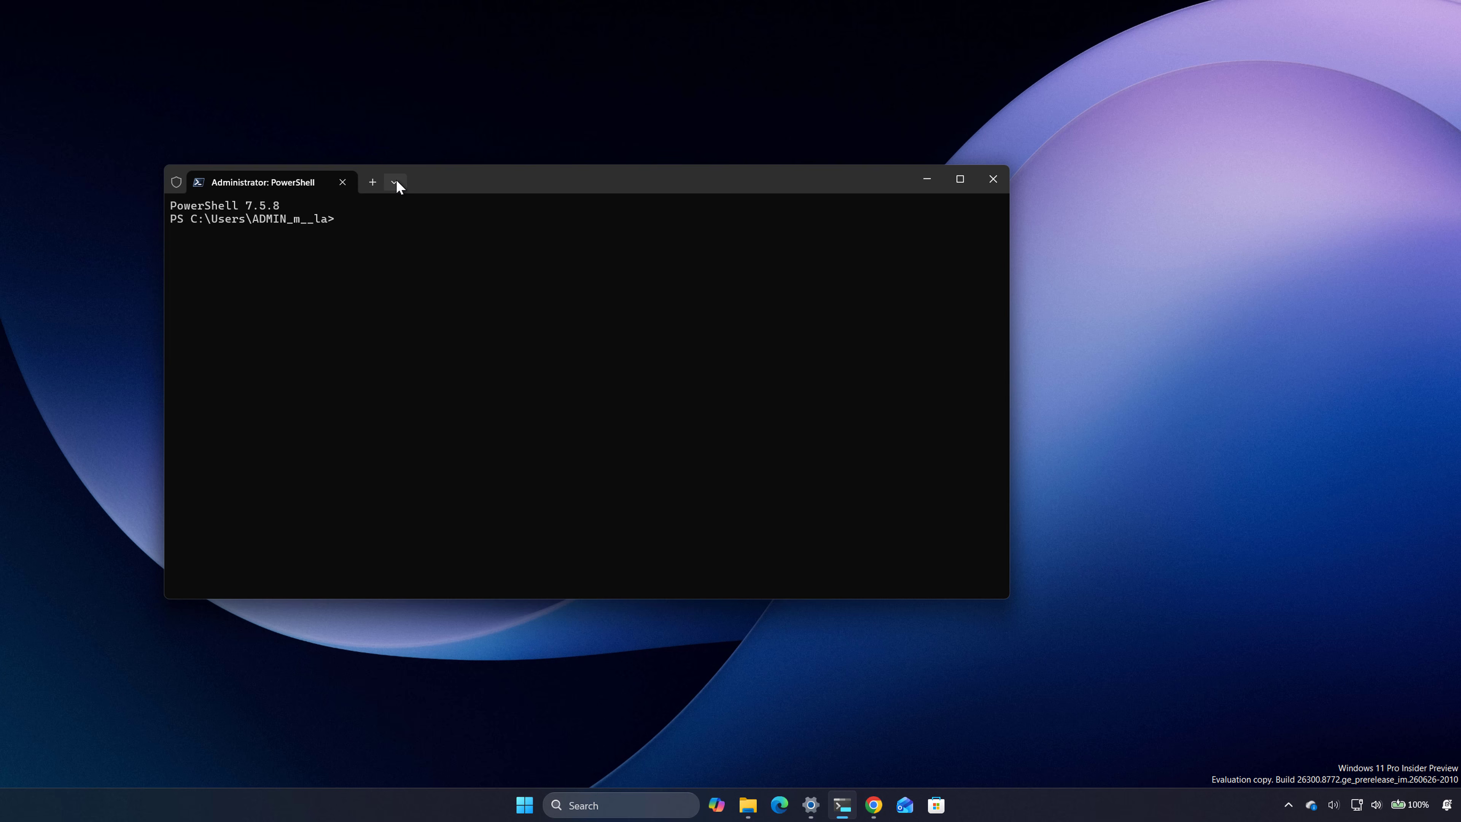
# Step: Open an administrator Command Prompt session in Terminal and close the PowerShell session
pyautogui.click(396, 180)
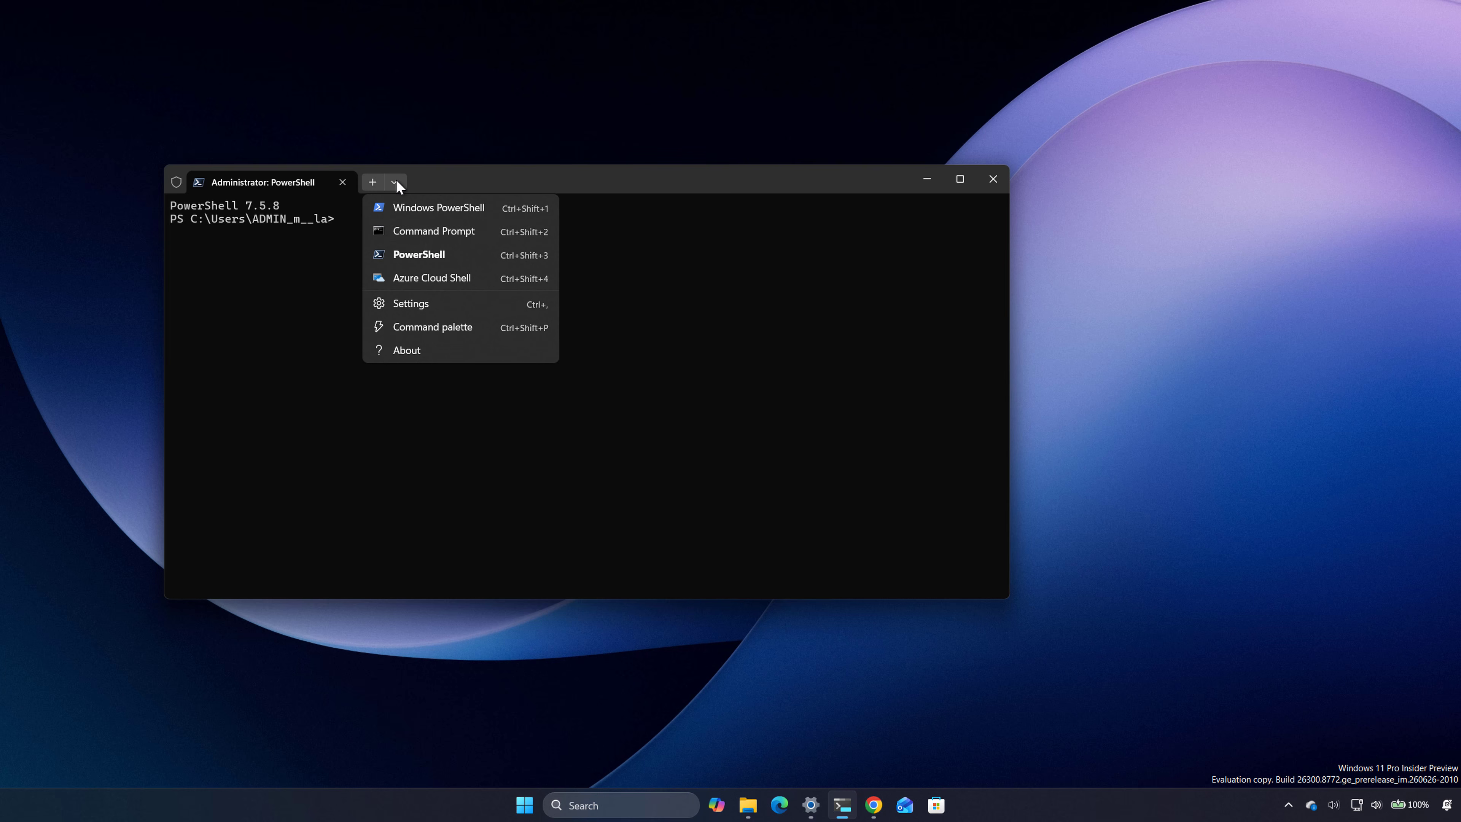
pyautogui.click(428, 233)
pyautogui.click(347, 183)
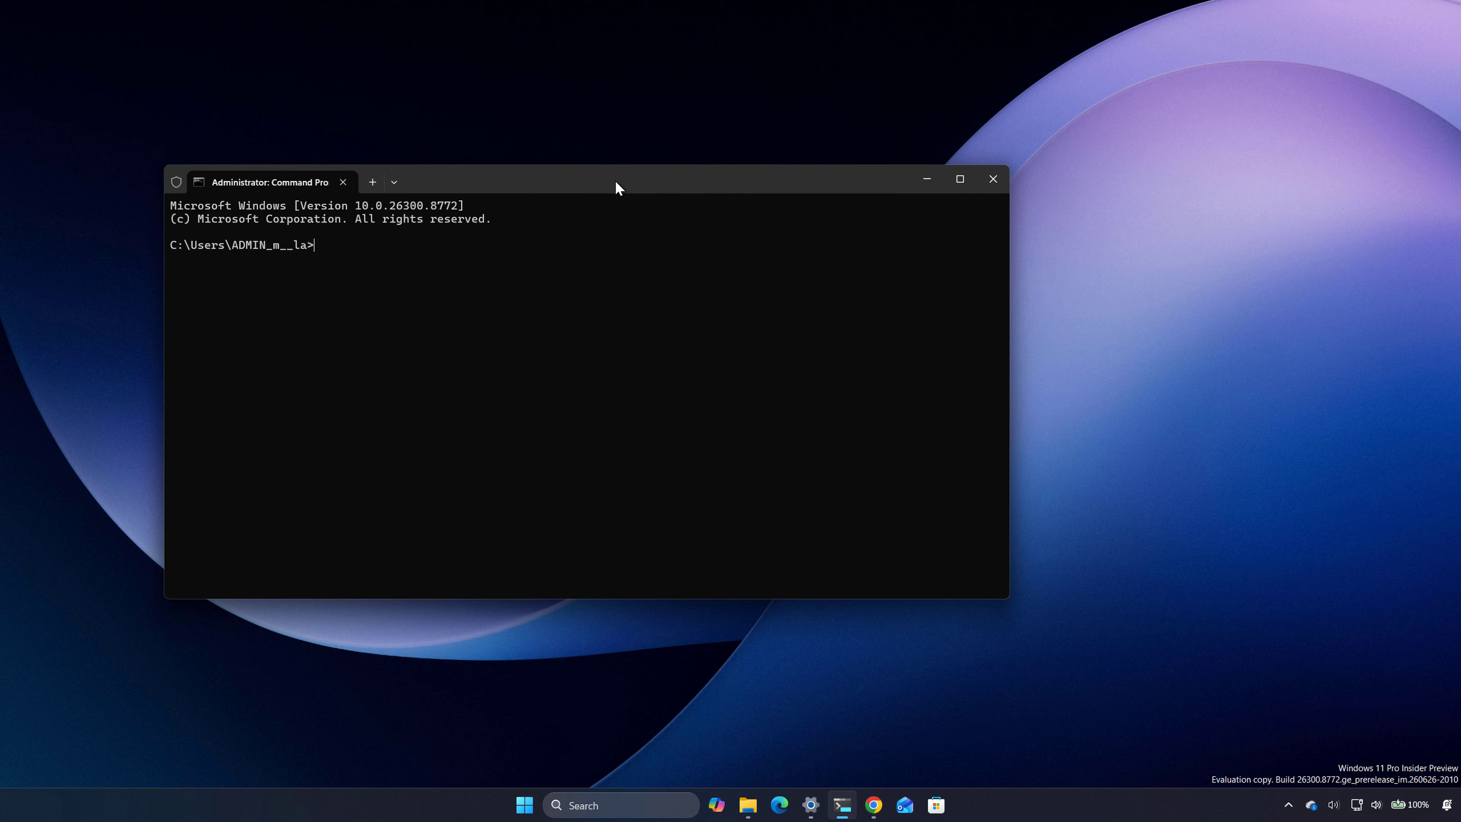
# Step: Change to the root folder of drive C and clear the console screen
pyautogui.write('cd \\')
pyautogui.press('Return')
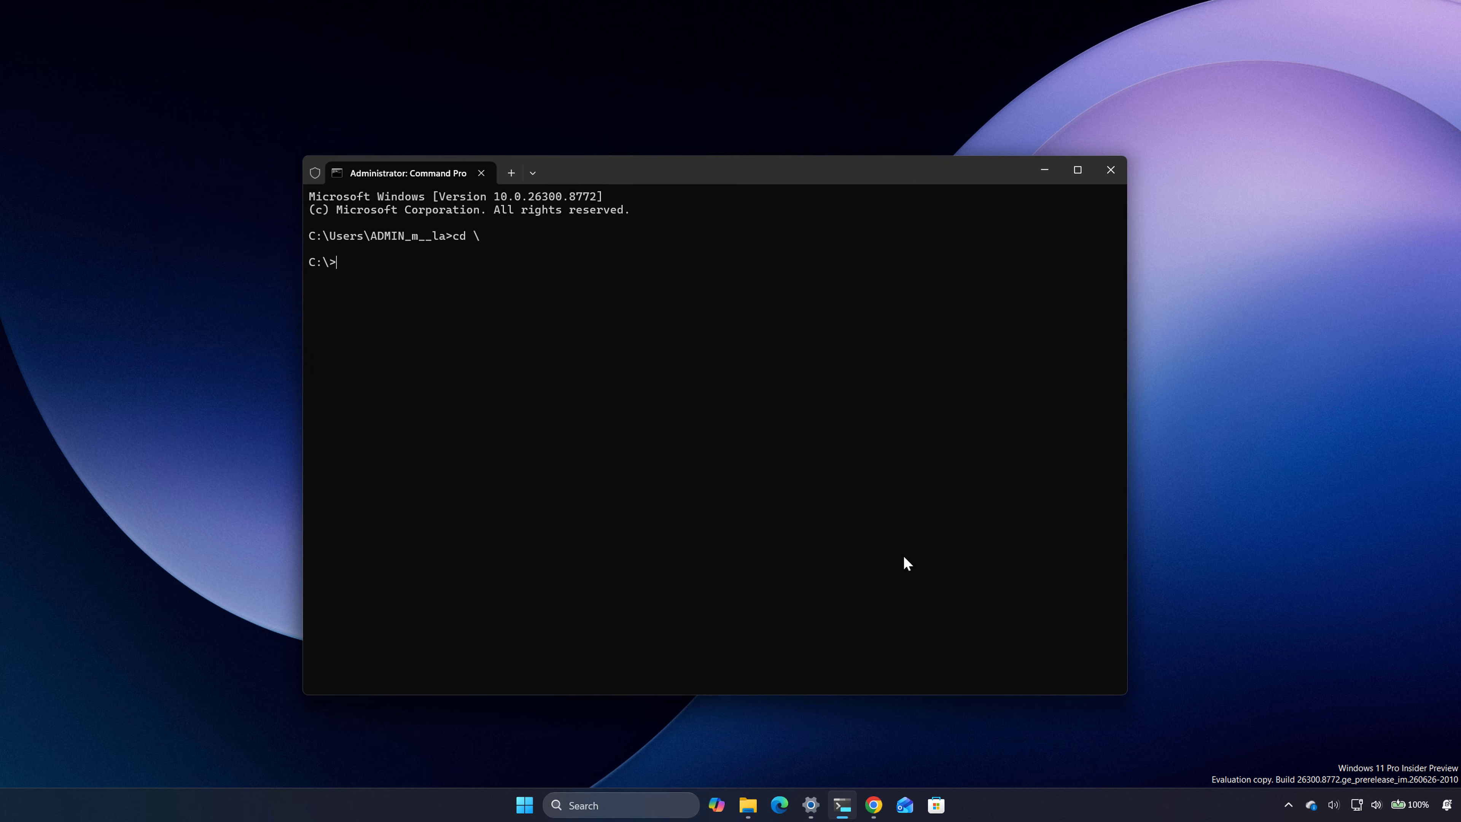
pyautogui.write('cs')
pyautogui.press('BackSpace')
pyautogui.write('ls')
pyautogui.press('Return')
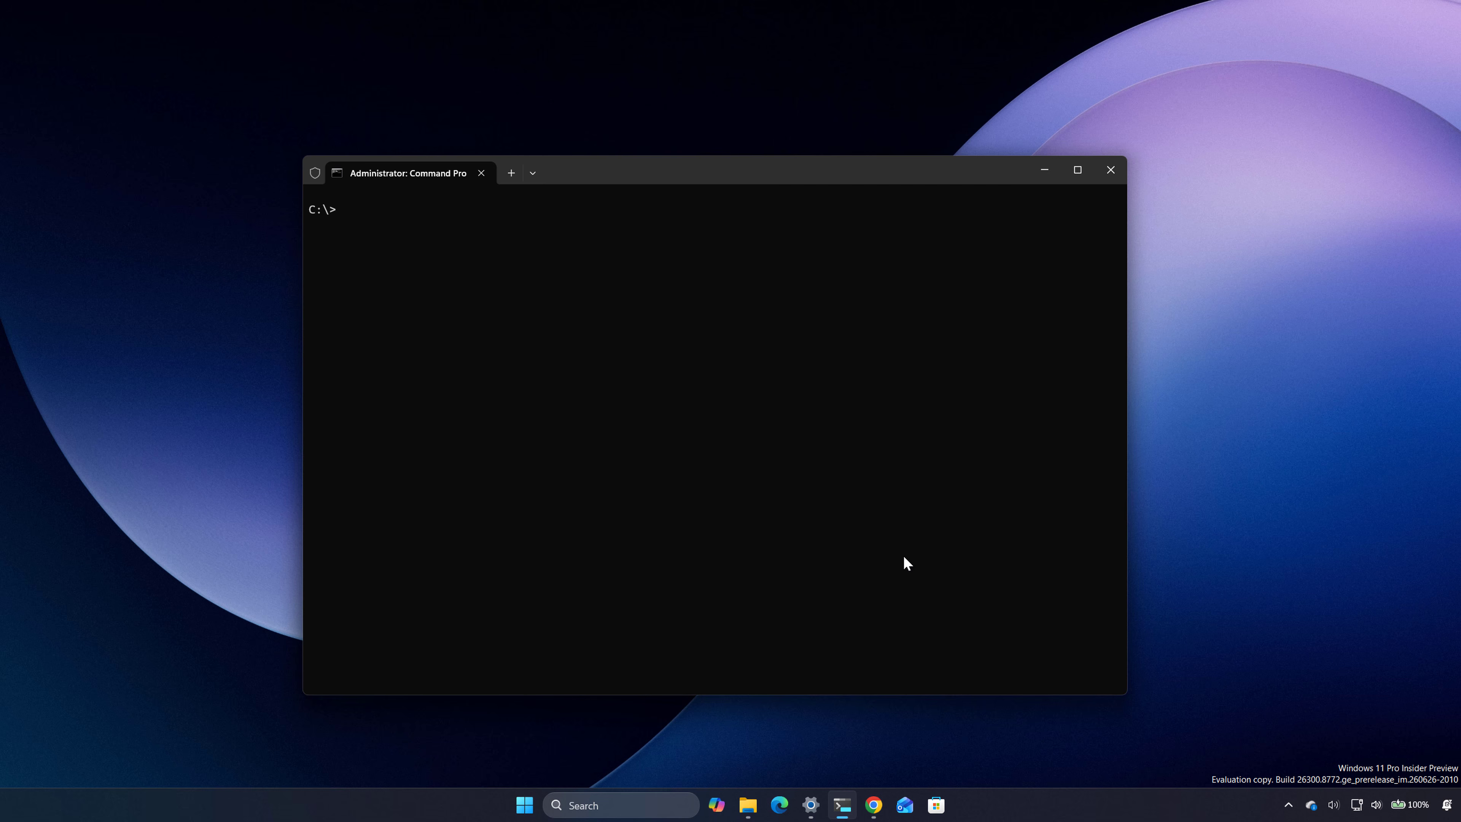
# Step: Start DiskPart and list the available disks
pyautogui.write('diskpart')
pyautogui.press('Return')
pyautogui.write('list')
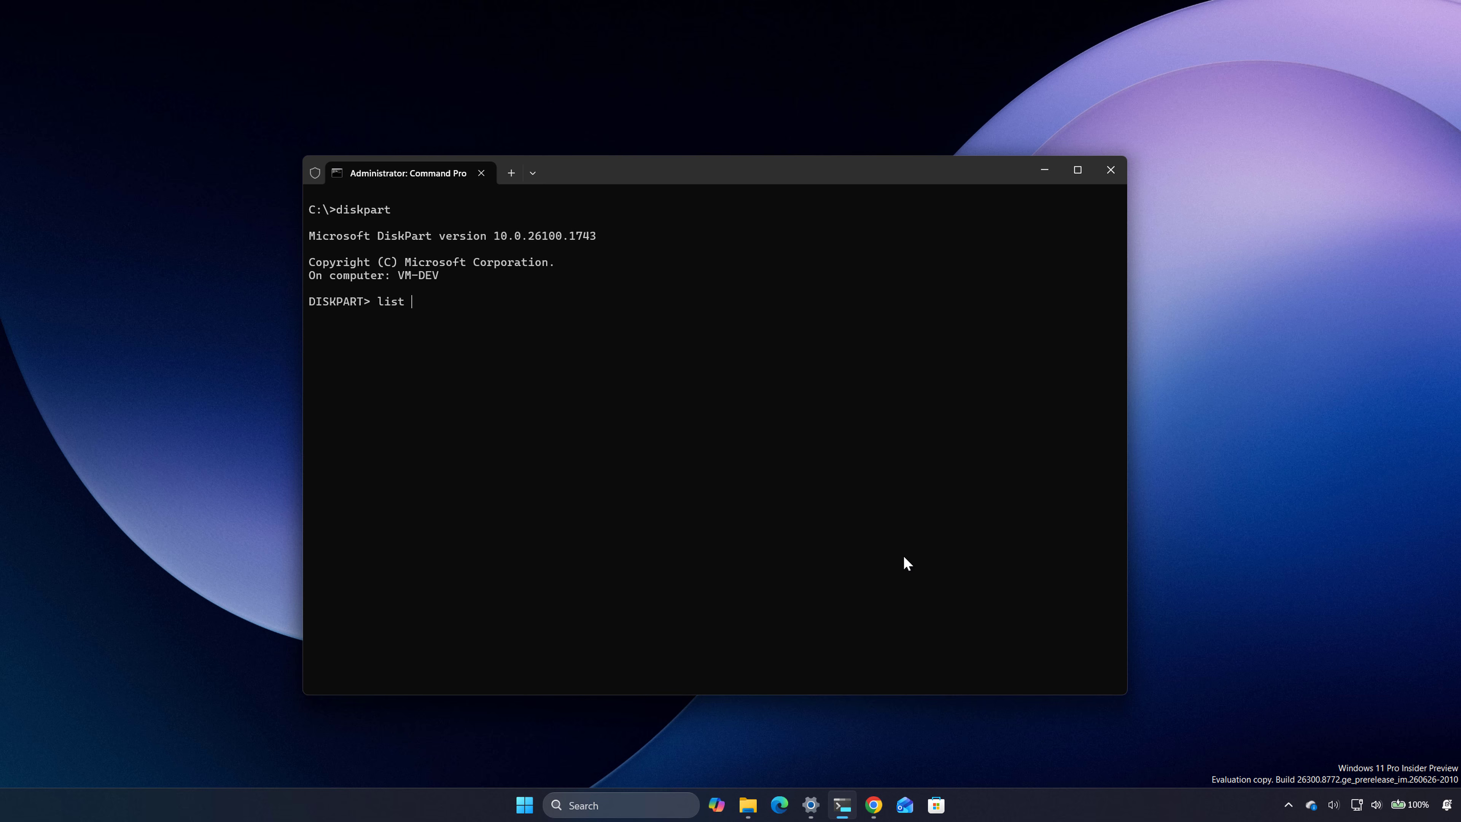
pyautogui.write(' di')
pyautogui.press('BackSpace')
pyautogui.write('isk')
pyautogui.press('Return')
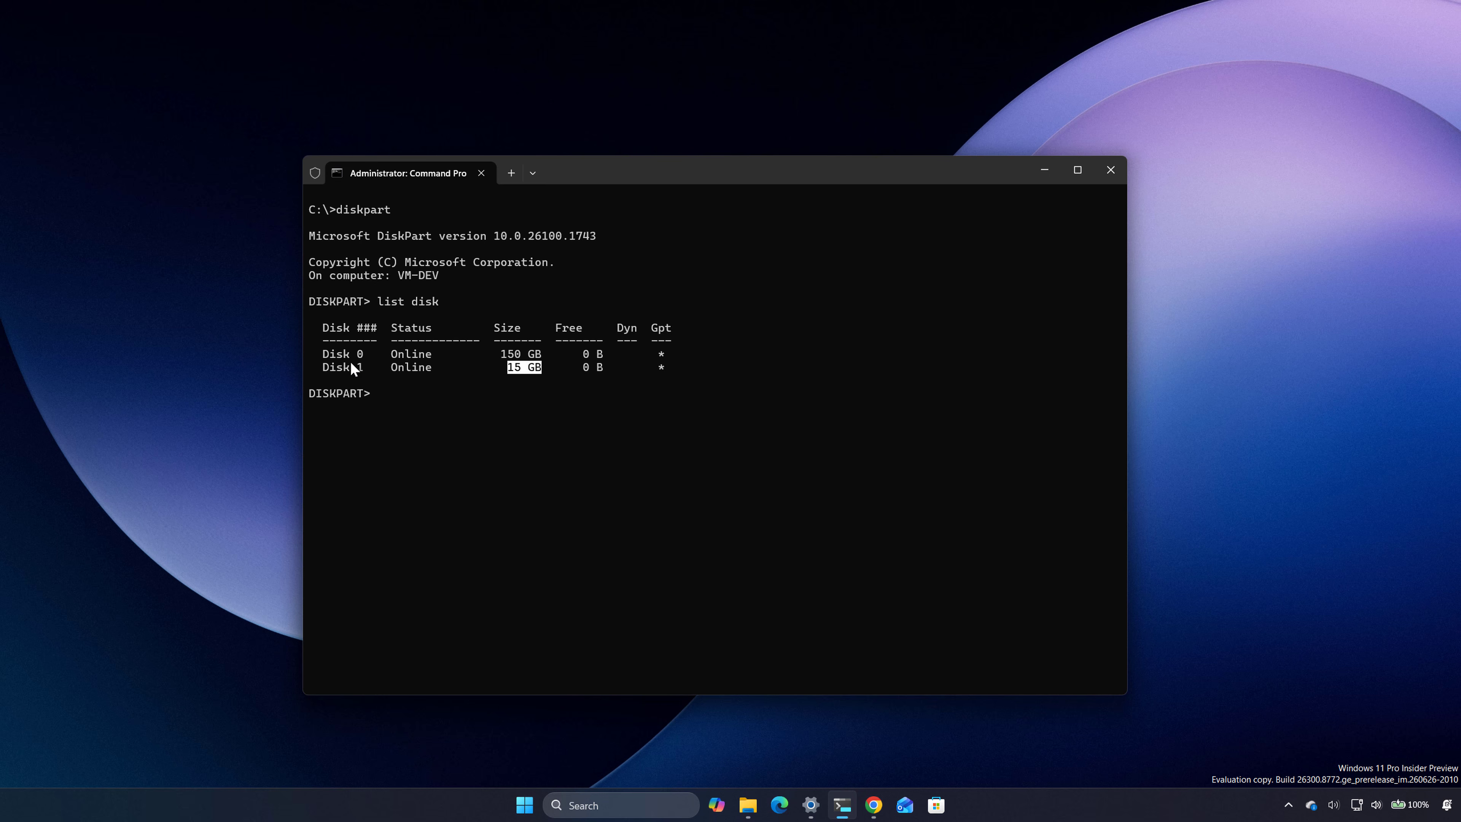
# Step: Select disk 1, the 15 GB flash drive, and clean it in DiskPart
pyautogui.moveTo(320, 367); pyautogui.dragTo(659, 372)
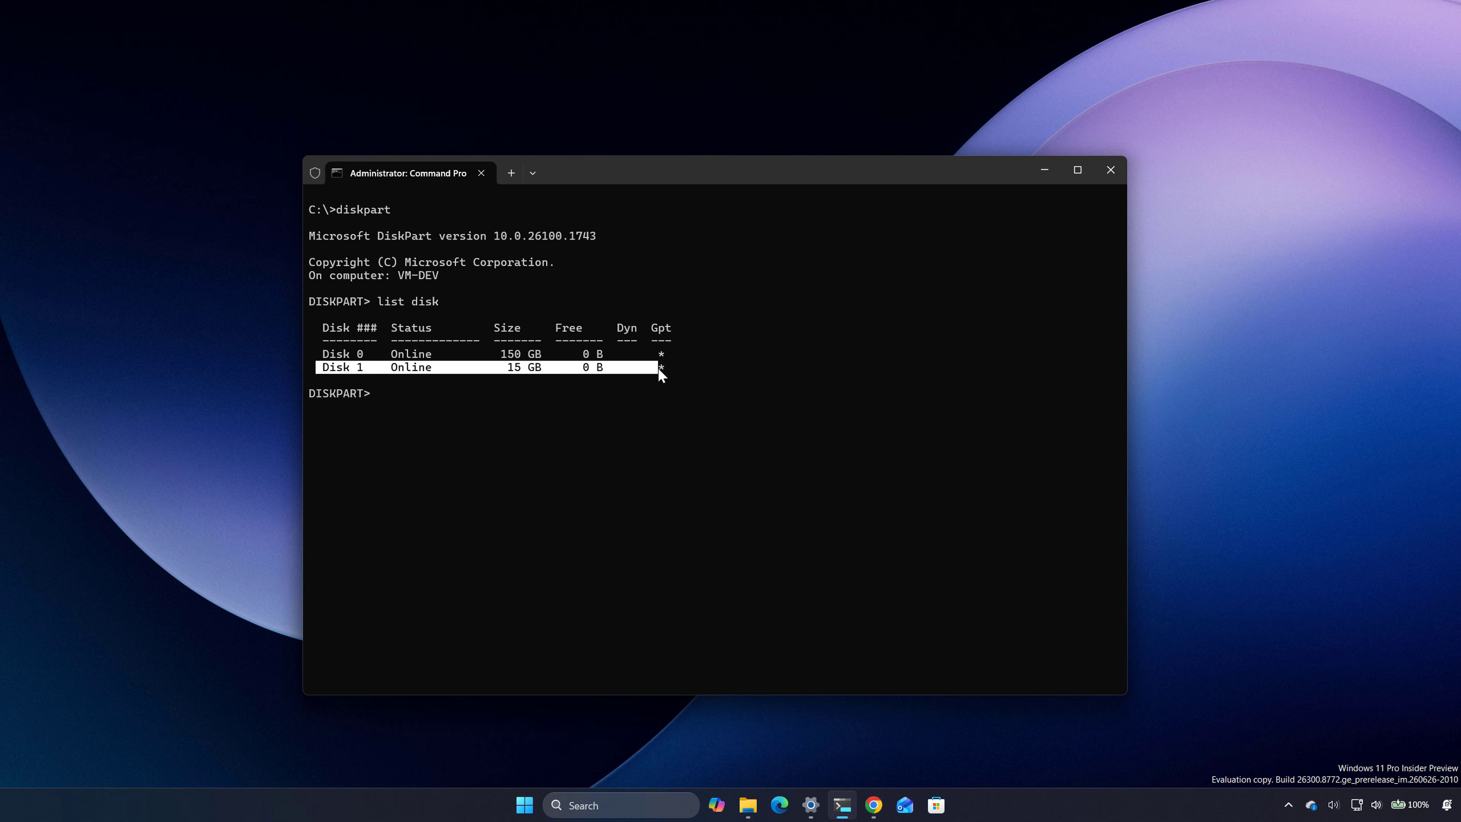
pyautogui.click(420, 446)
pyautogui.moveTo(325, 372); pyautogui.dragTo(658, 379)
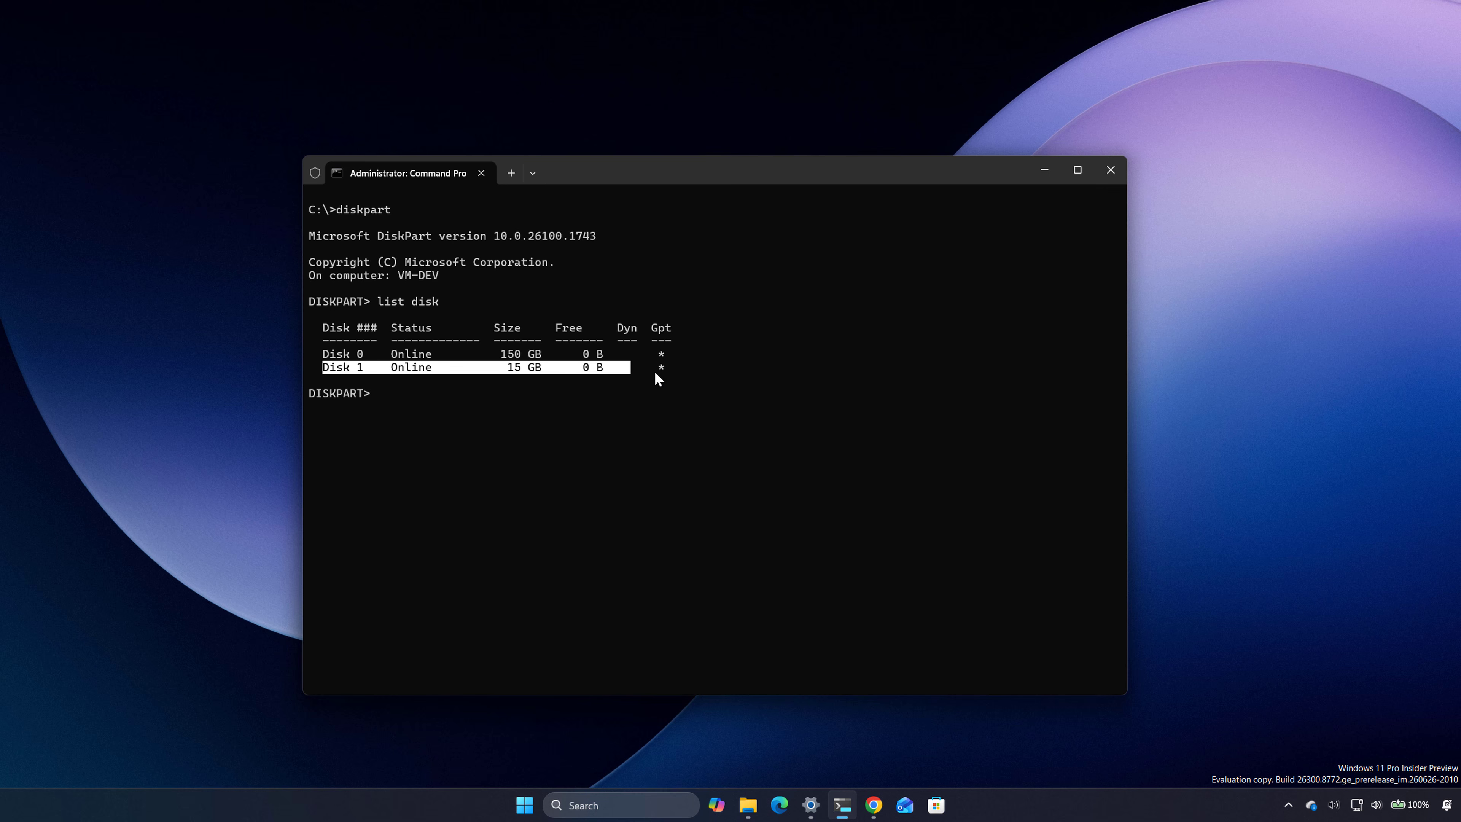
pyautogui.click(421, 402)
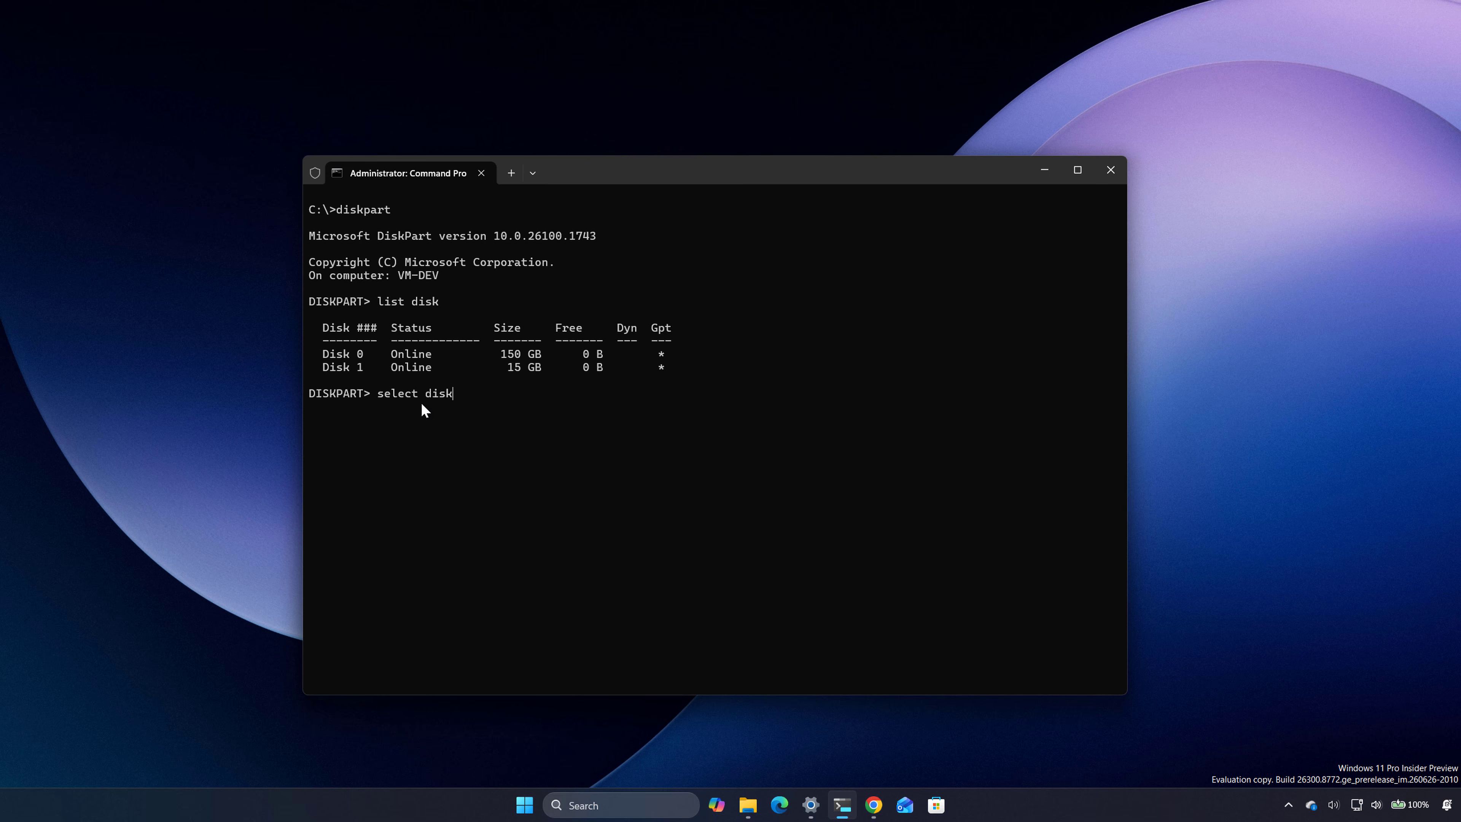
pyautogui.press('Return')
pyautogui.write('clean')
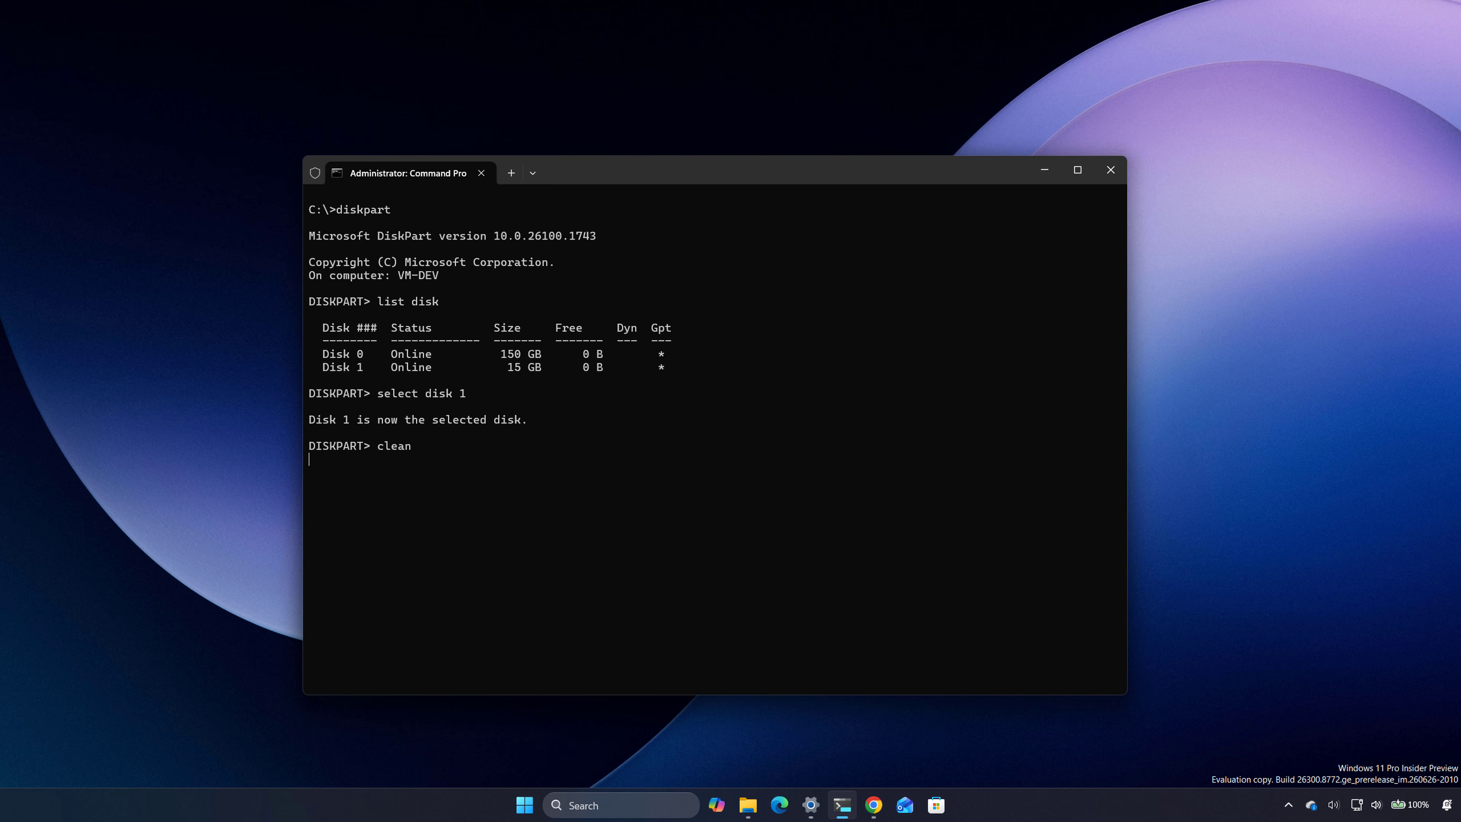
pyautogui.press('Return')
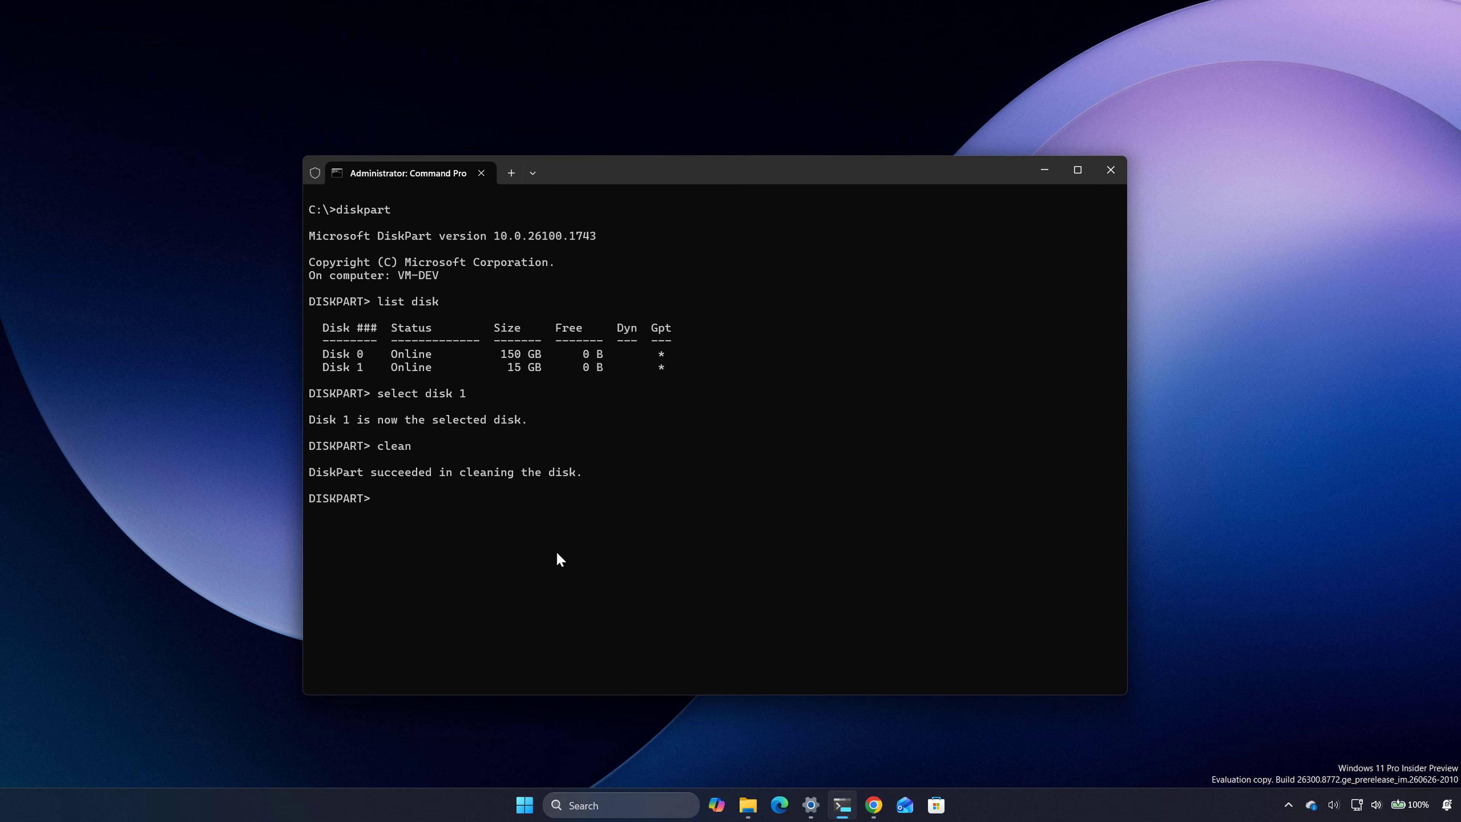
# Step: Create a primary partition on the cleaned flash drive
pyautogui.write('create pi')
pyautogui.press('BackSpace')
pyautogui.press('BackSpace')
pyautogui.write('partition primary')
pyautogui.press('Return')
# Step: Select partition 1 and quick format it with the NTFS file system
pyautogui.write('sel')
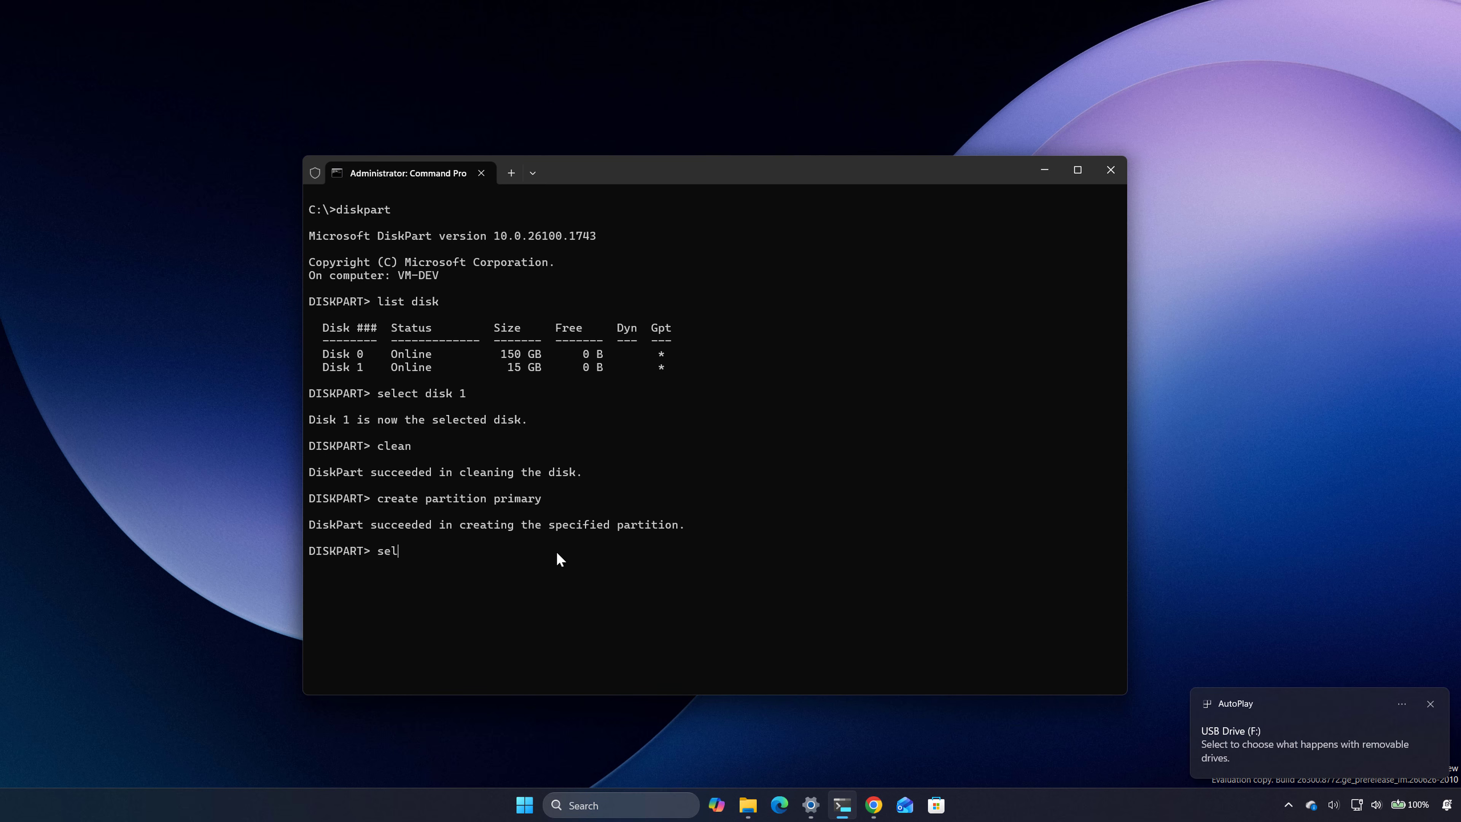
pyautogui.write('ect partition 1')
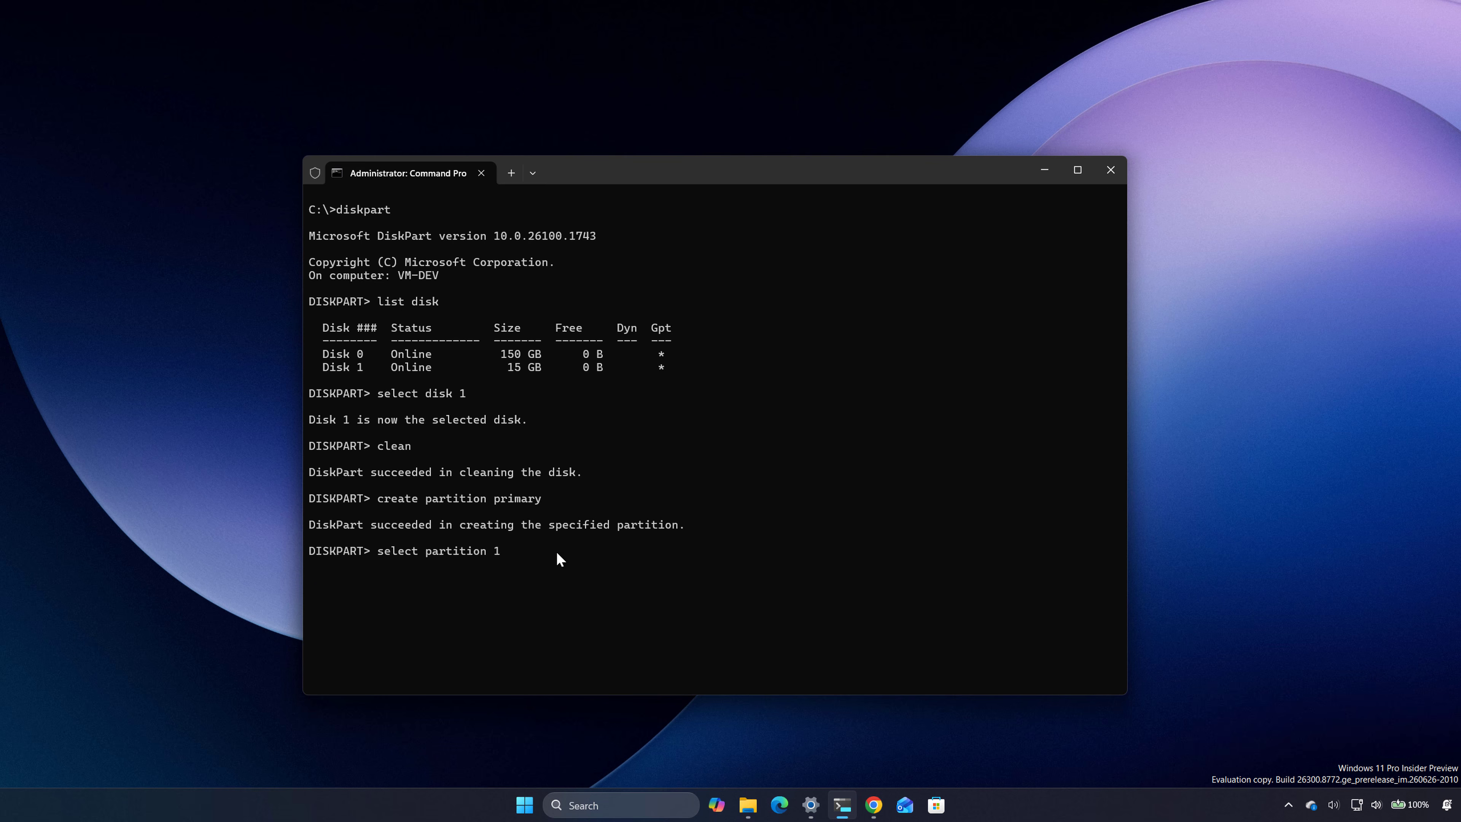
pyautogui.press('Return')
pyautogui.write('format FA')
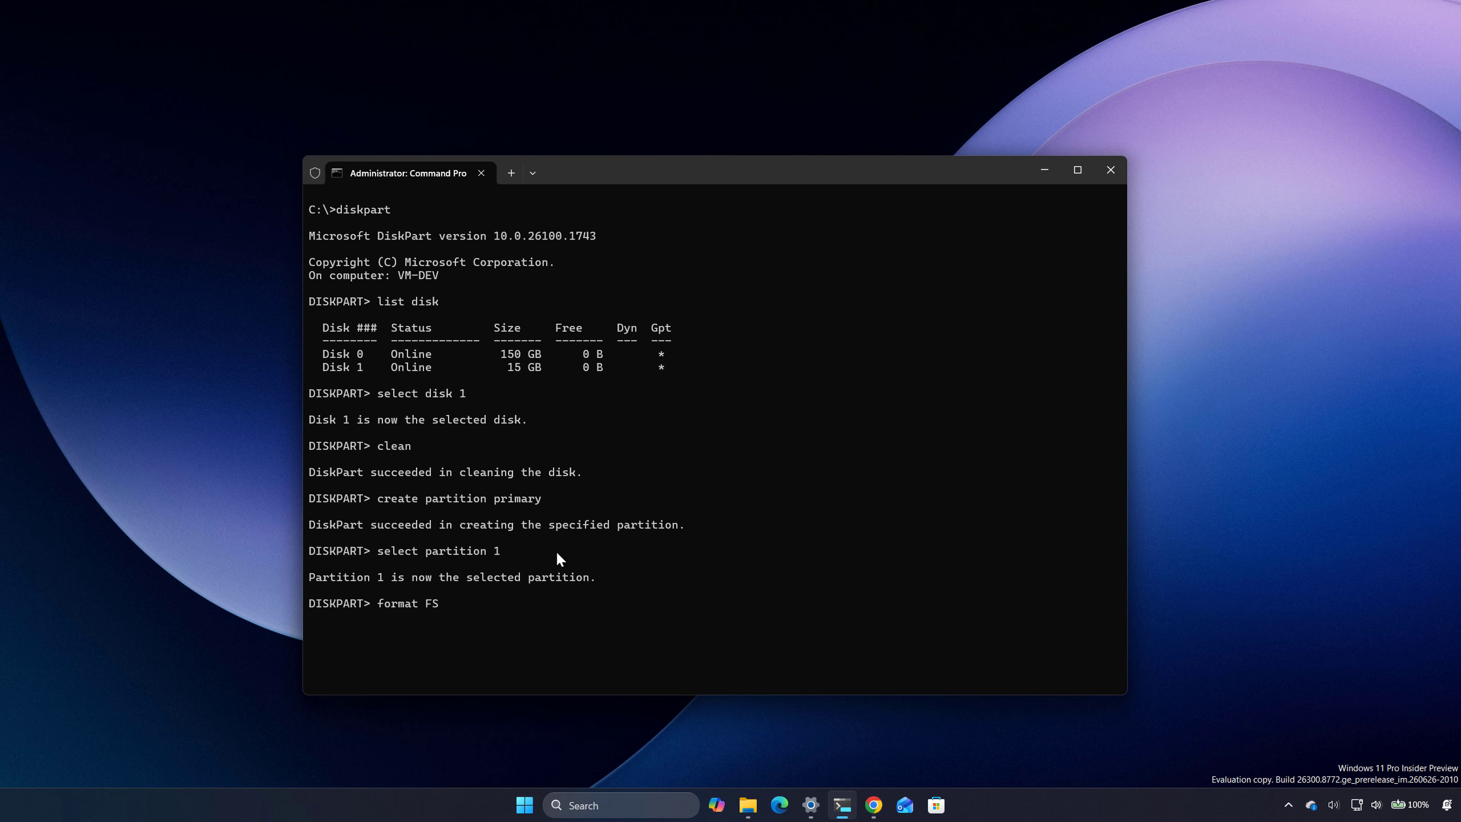
pyautogui.write('=NTFS quick')
pyautogui.press('Return')
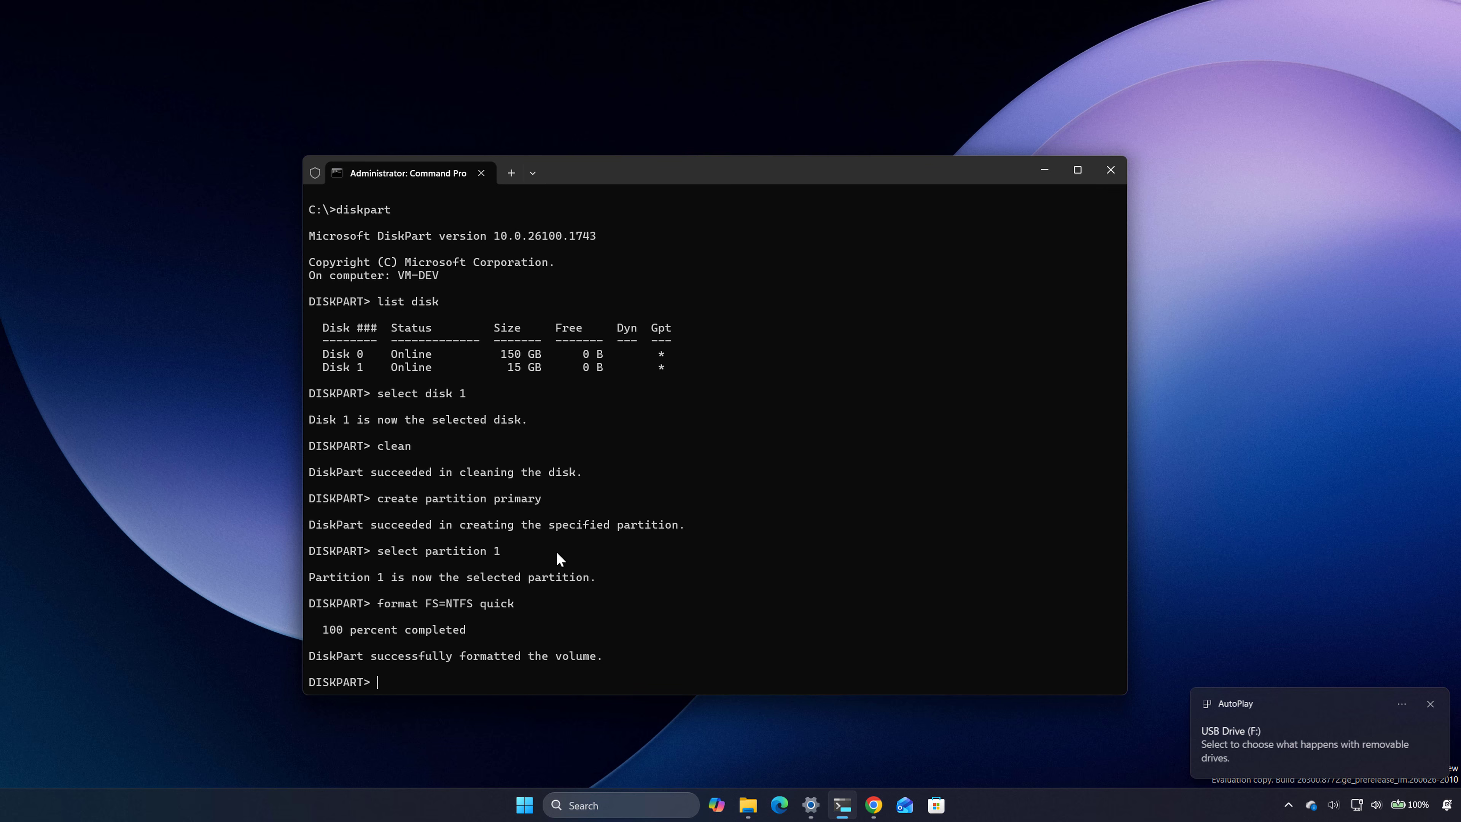
# Step: Assign drive letter X to the formatted partition and exit DiskPart
pyautogui.write('assign letter=x')
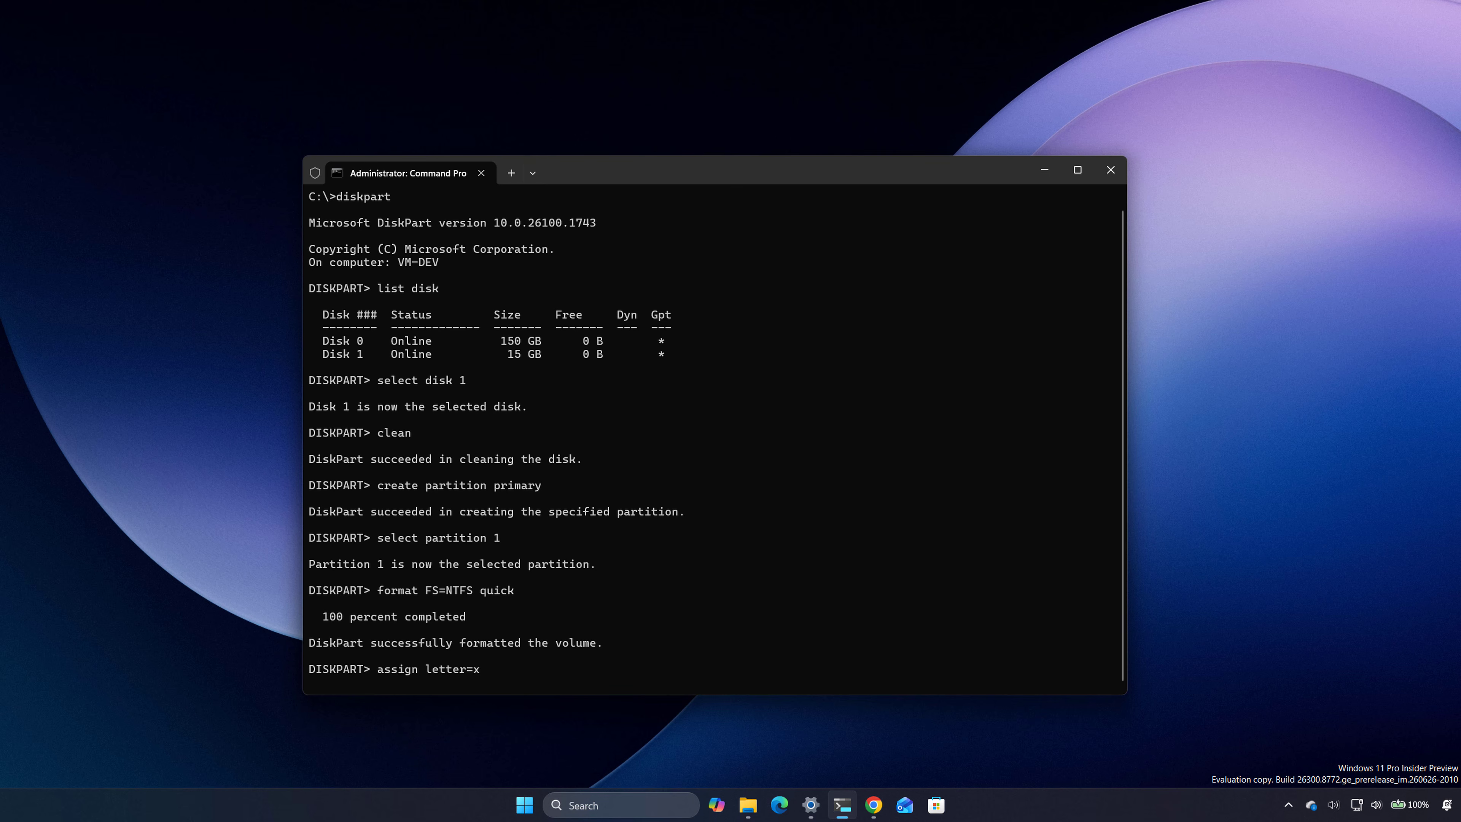
pyautogui.press('Return')
pyautogui.write('exit')
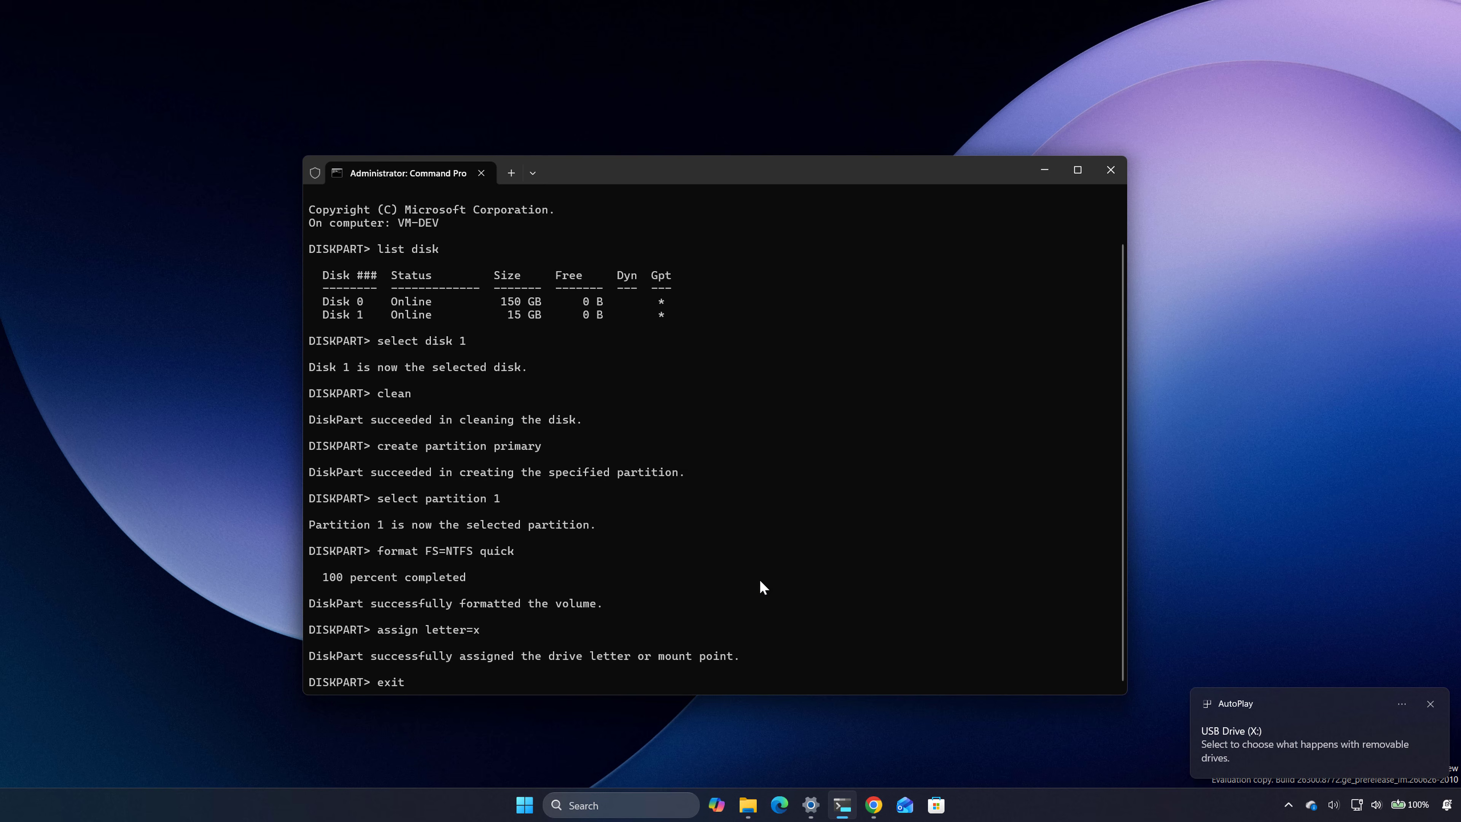
pyautogui.press('Return')
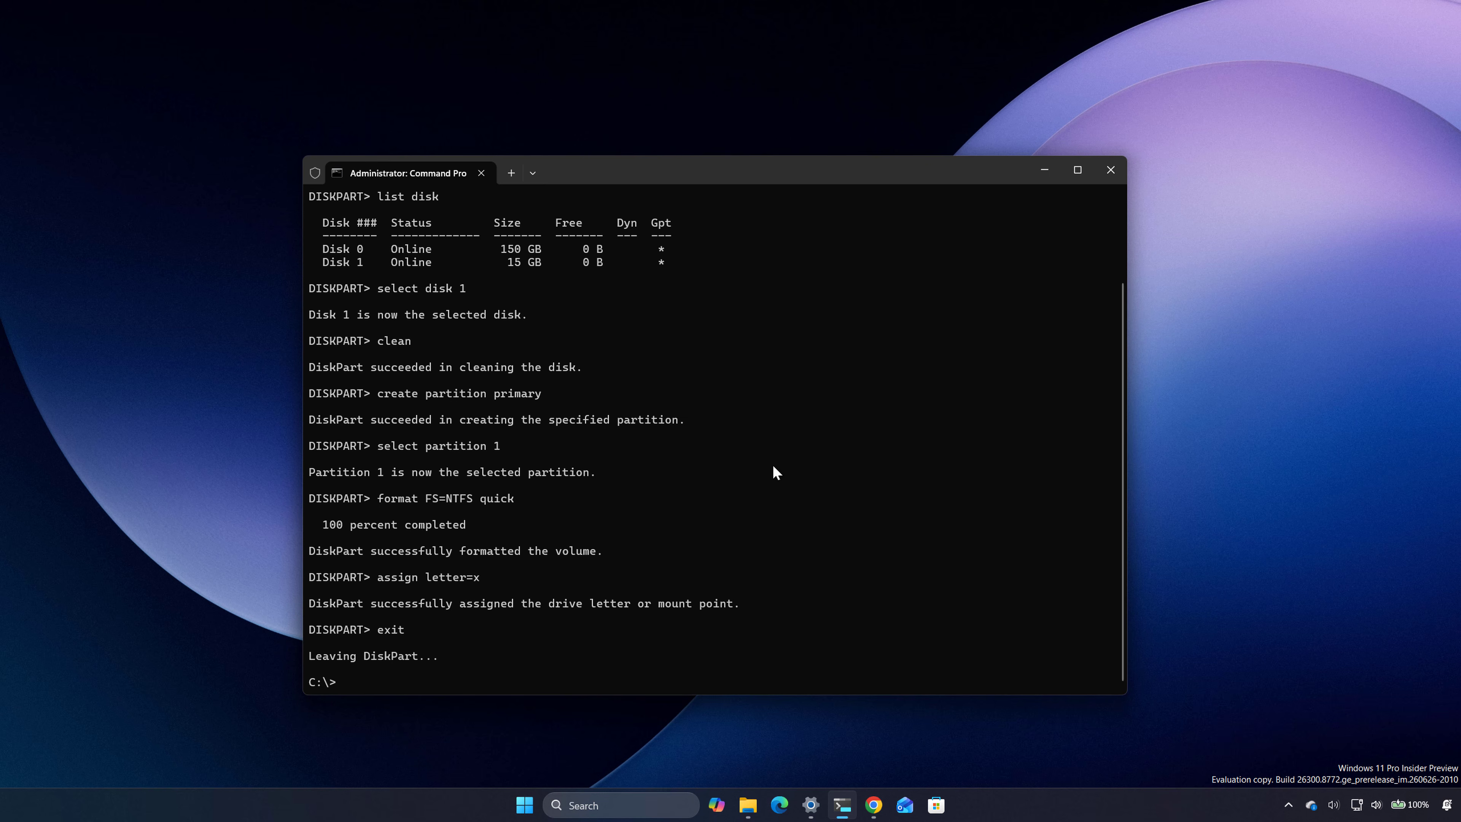
pyautogui.write('PowerShell Mount-DiskImage -ImagePath "C:\\path\\to\\Windows11.iso"')
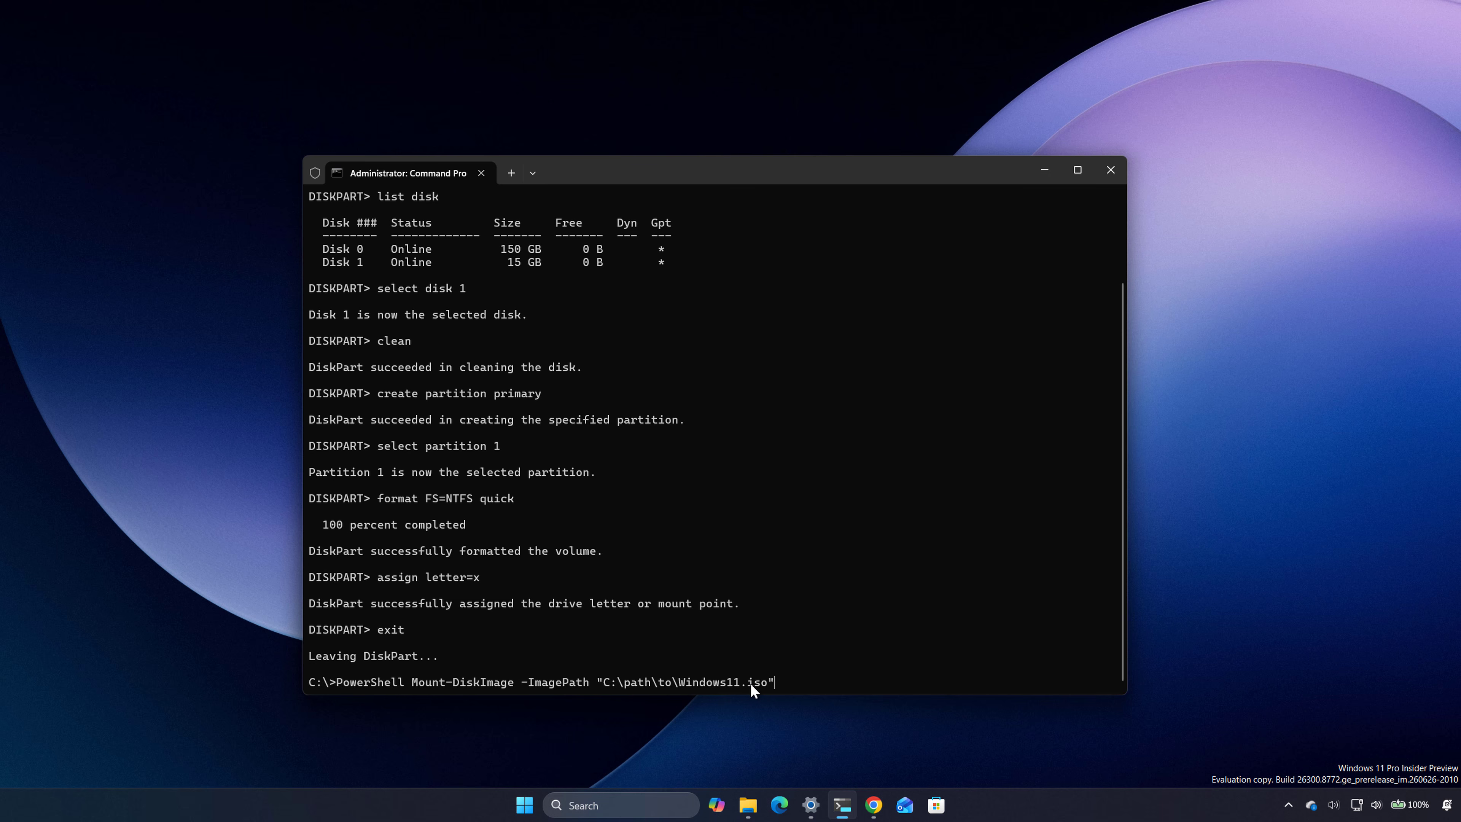
pyautogui.moveTo(789, 682); pyautogui.dragTo(338, 682)
pyautogui.click(531, 655)
pyautogui.press('Escape')
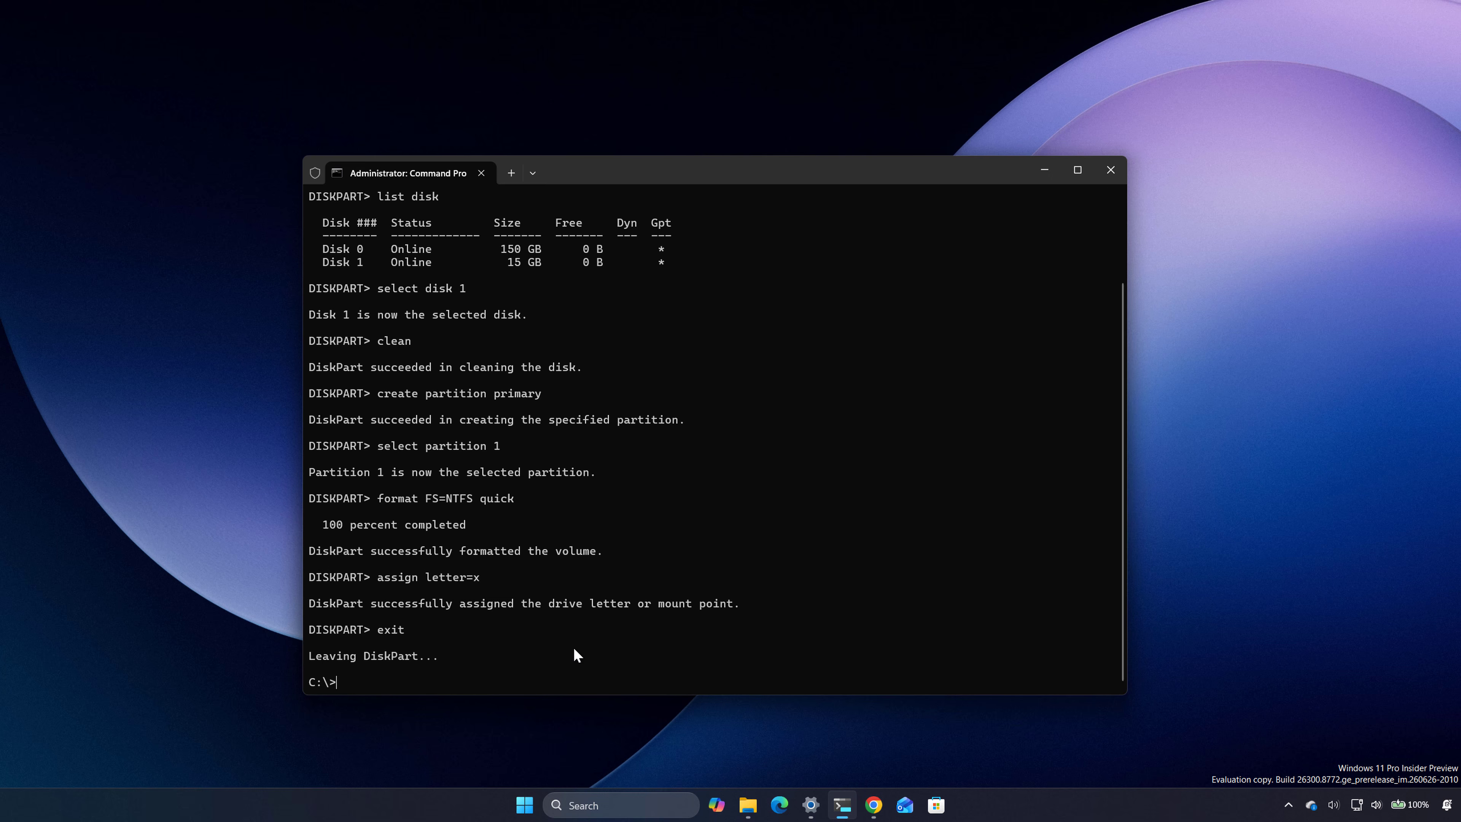
# Step: List the volumes in DiskPart to check the drive letter of the mounted ISO, and exit DiskPart
pyautogui.write('diskpart')
pyautogui.press('Return')
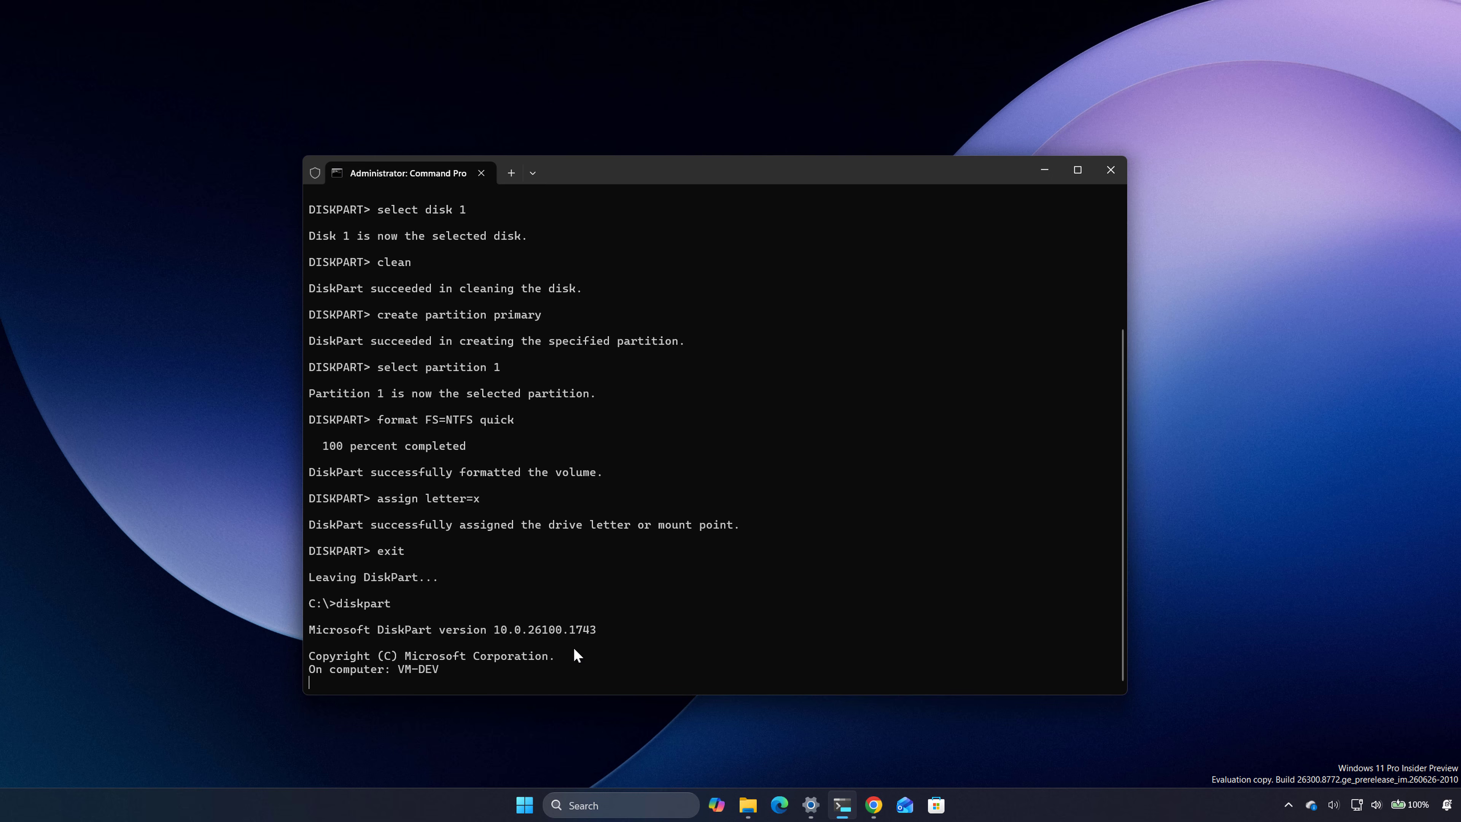
pyautogui.write('list')
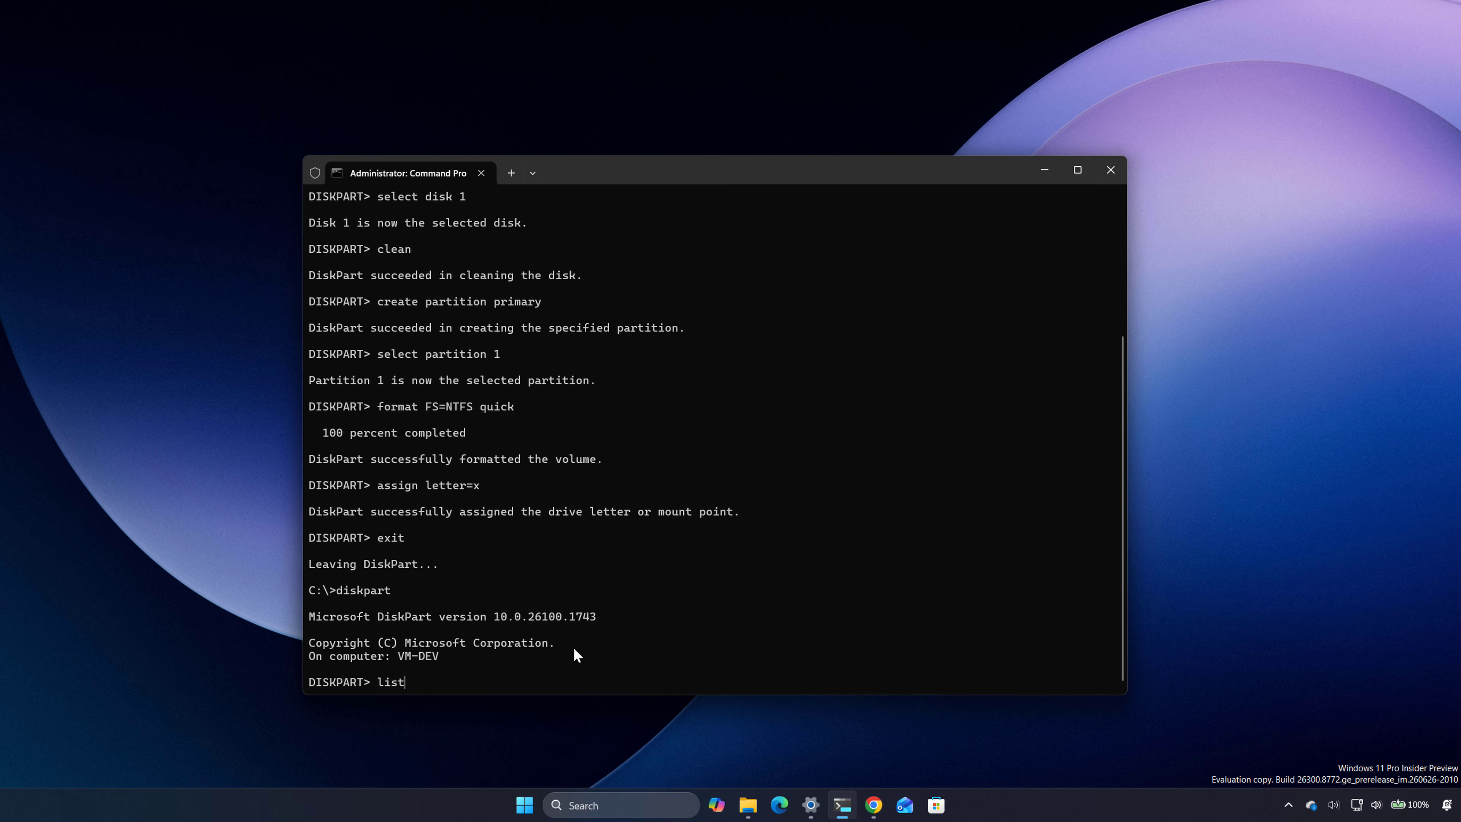
pyautogui.write(' volume')
pyautogui.press('Return')
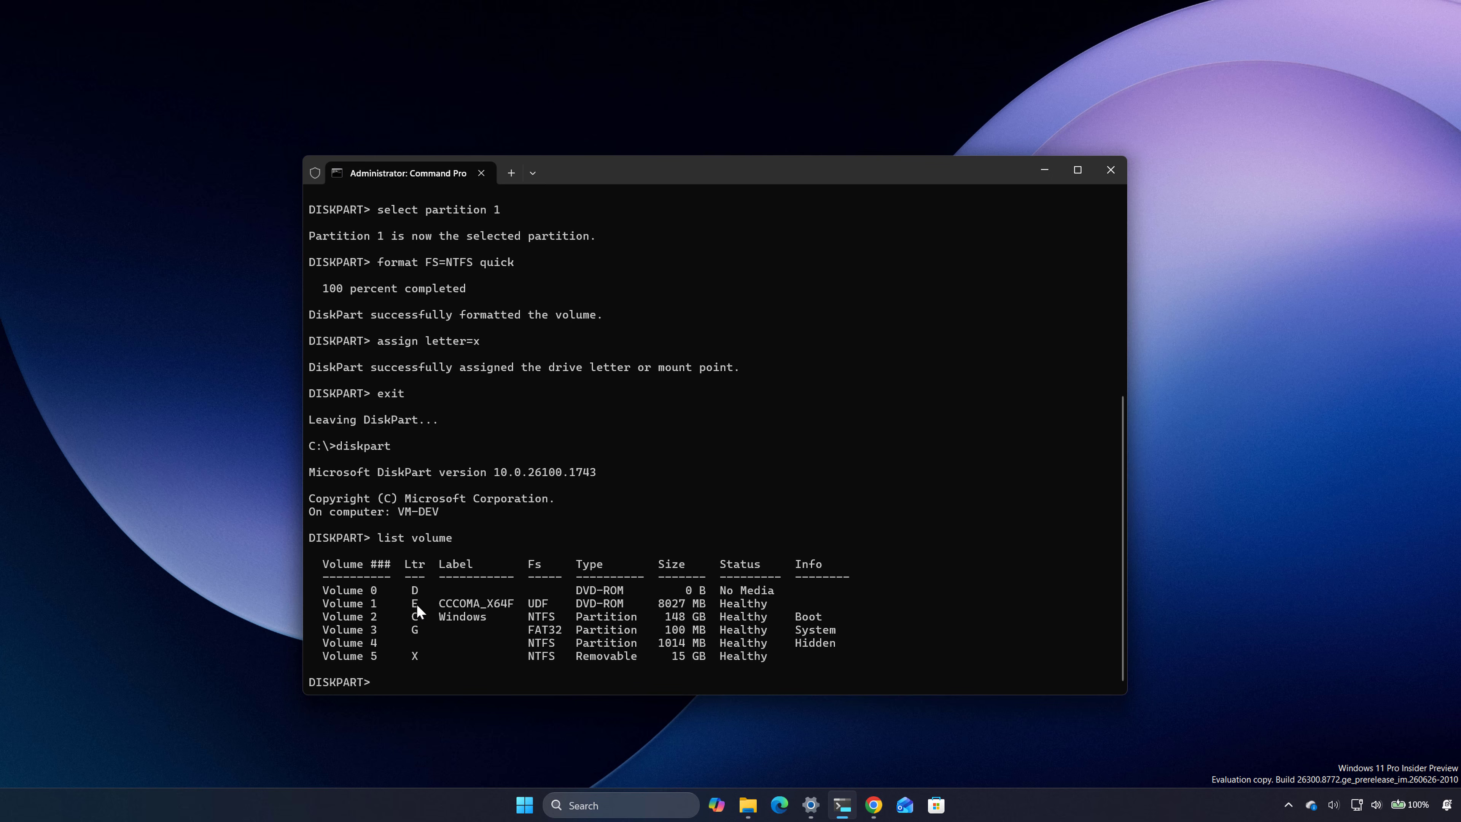
pyautogui.write('exit')
pyautogui.press('Return')
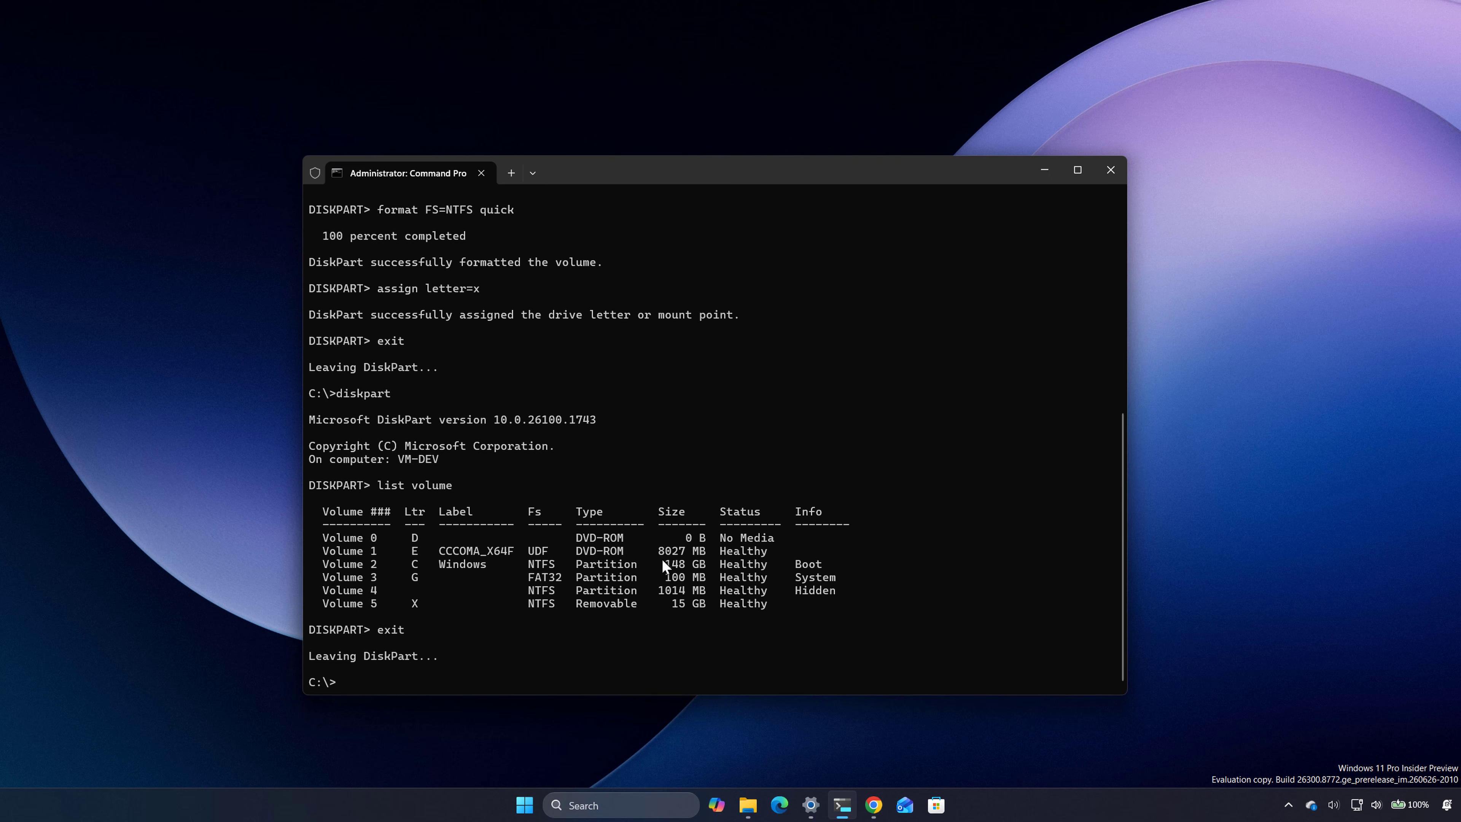
# Step: Change to the boot folder on drive E and write the boot code to the flash drive with bootsect /nt60 X:
pyautogui.write('e:')
pyautogui.press('Return')
pyautogui.write('cd b')
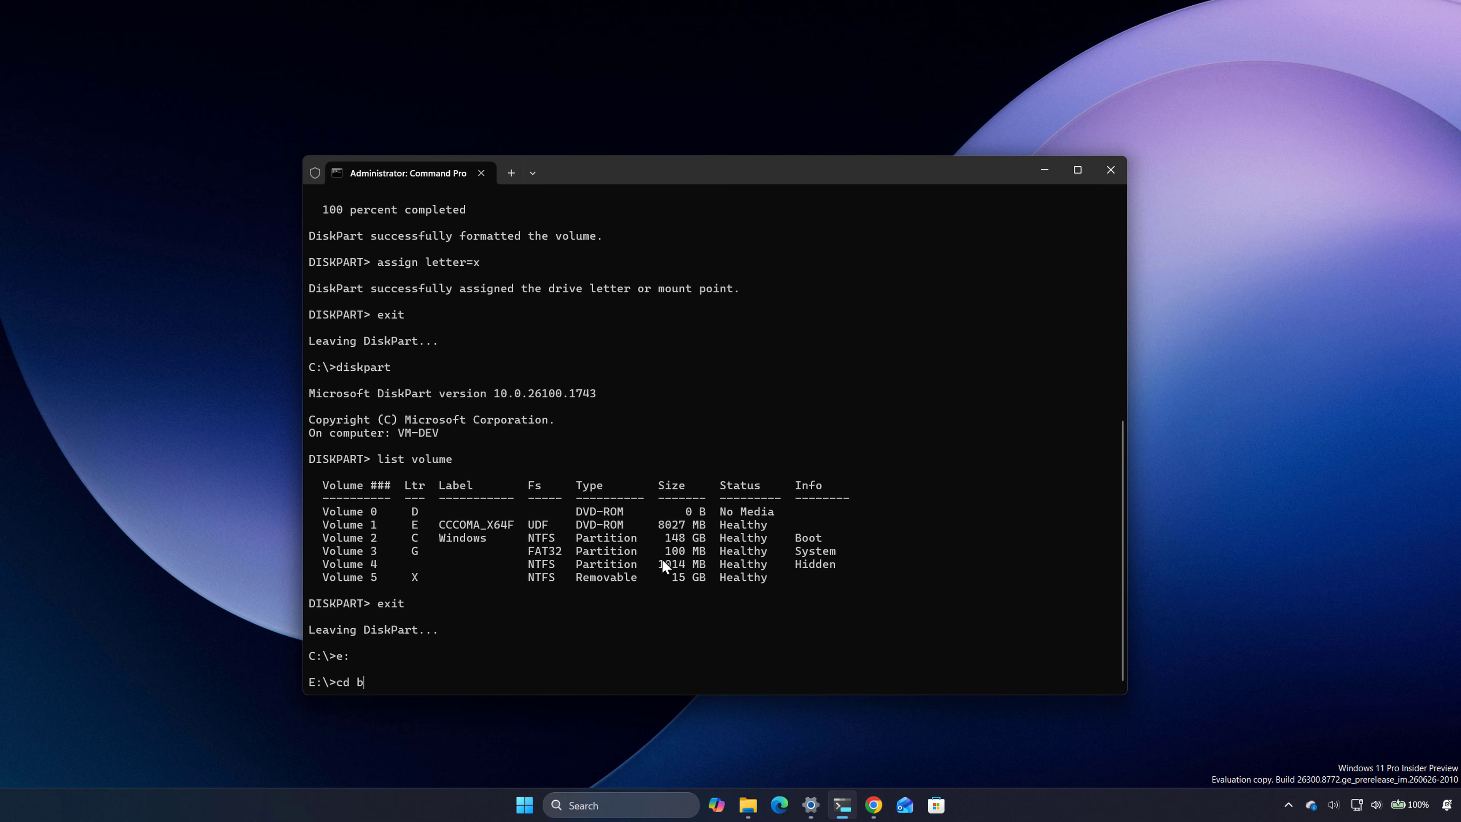
pyautogui.write('oot')
pyautogui.press('Return')
pyautogui.write('bootsect /nt60 X:')
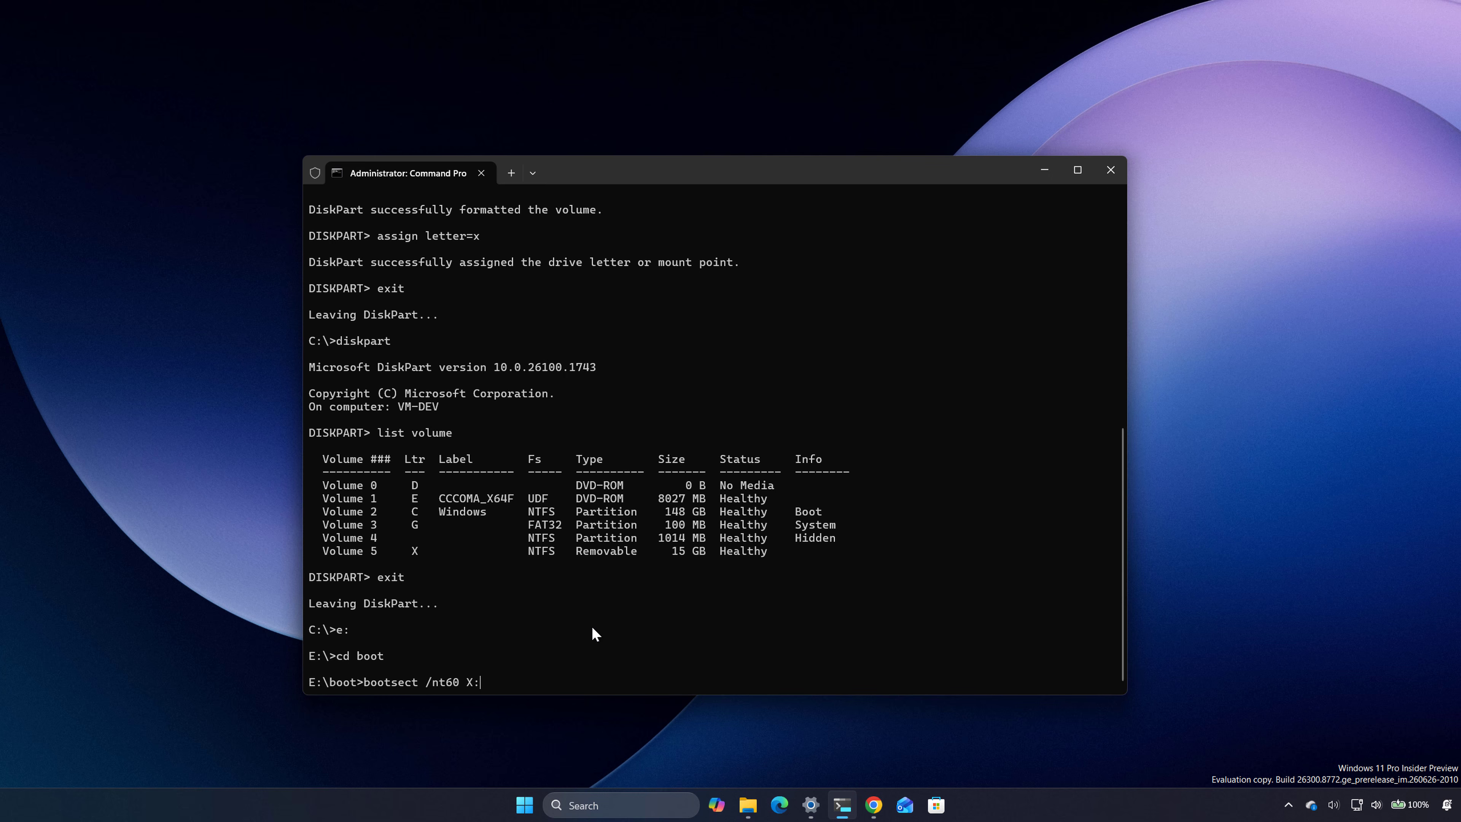
pyautogui.press('Return')
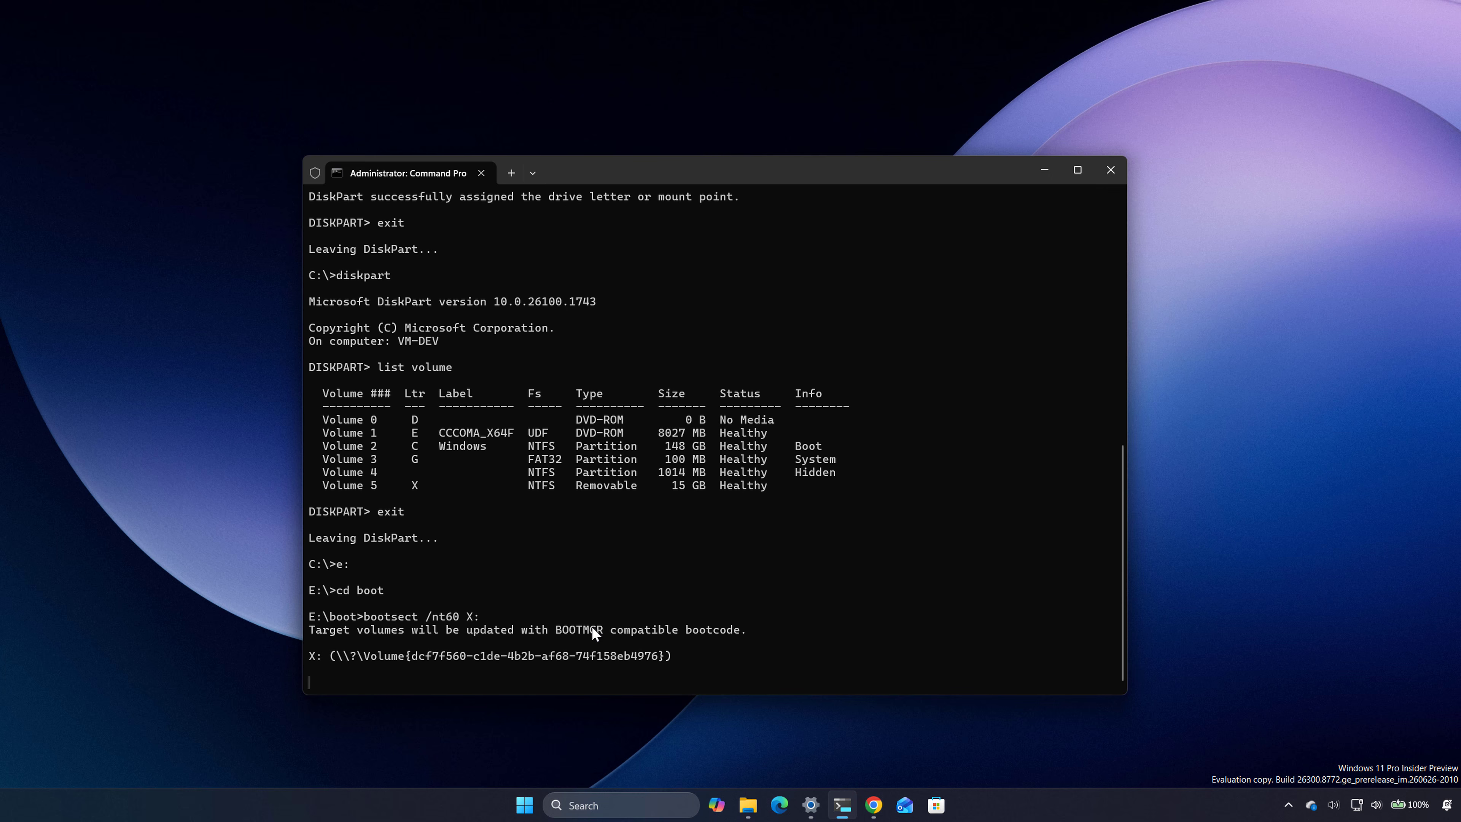
# Step: Return to the root of drive E and copy all files to the flash drive with xcopy E:*.* X: /E /F /H
pyautogui.write('cd ')
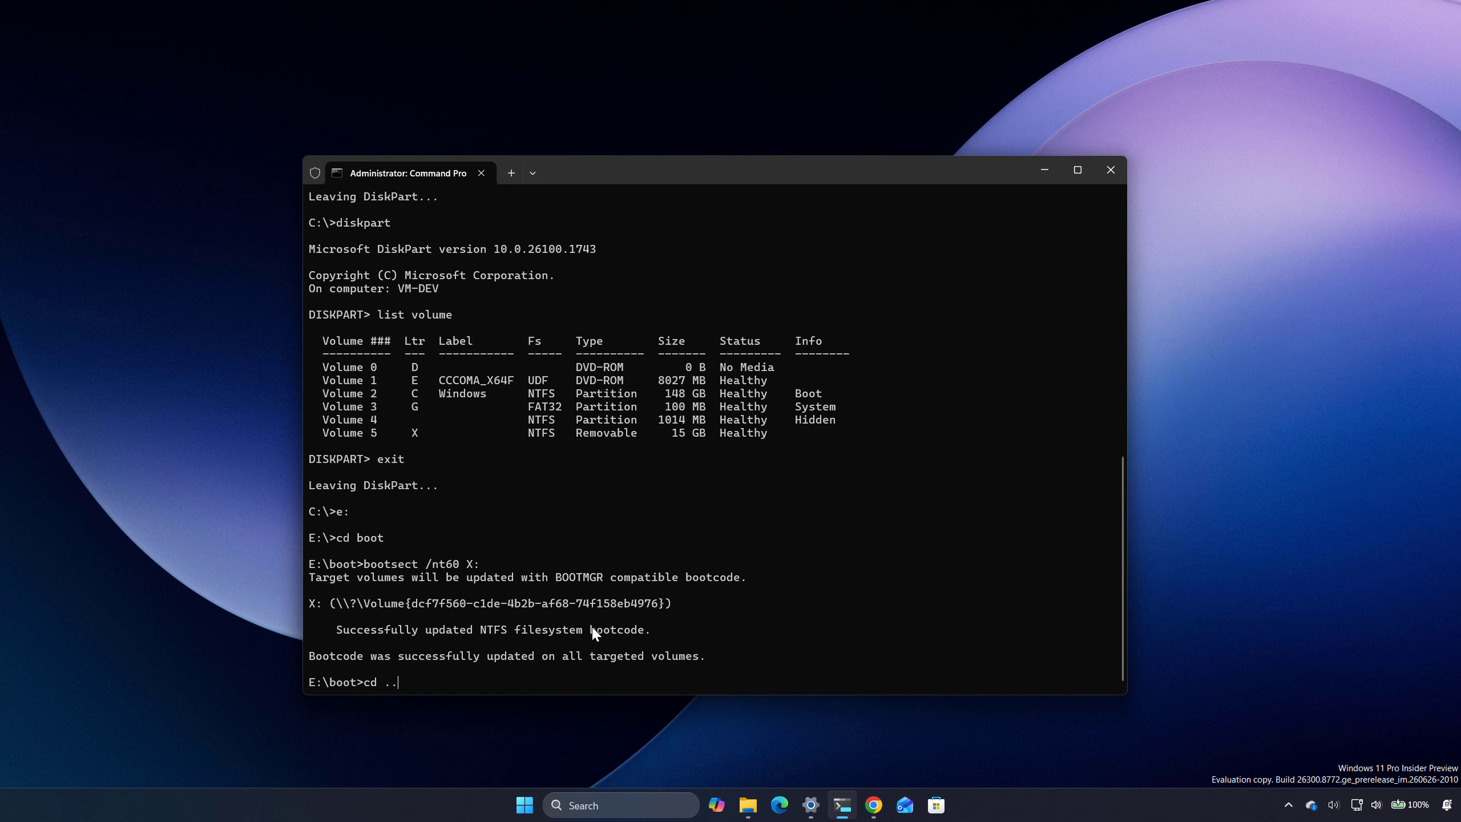
pyautogui.write('..')
pyautogui.press('Return')
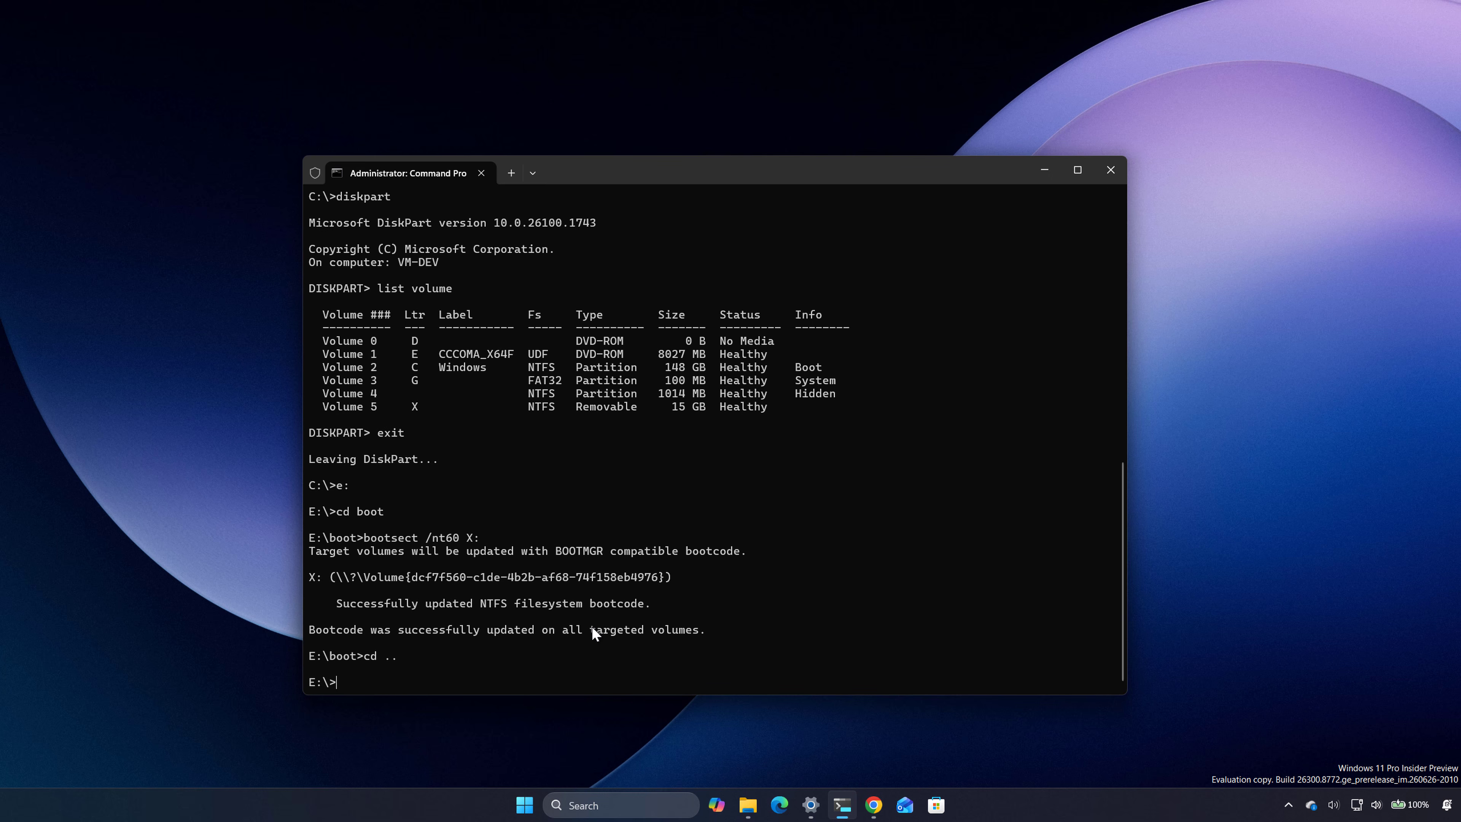
pyautogui.write('xcopy E:*.* X: /E /F /H')
pyautogui.press('Return')
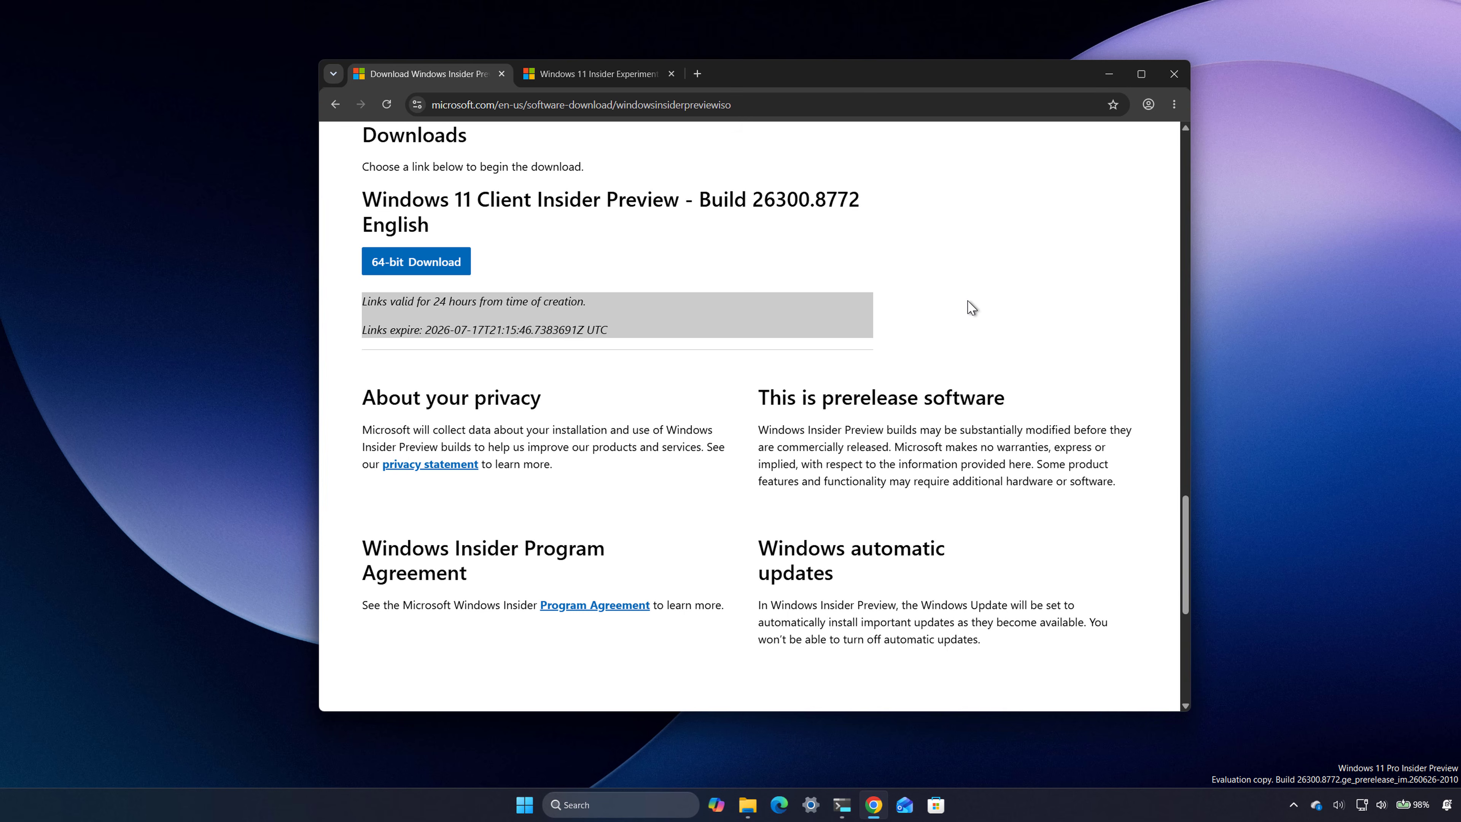
# Step: Highlight the build number on the ISO download page, and check the Windows version and OS build in the System About settings
pyautogui.moveTo(695, 199); pyautogui.dragTo(858, 201)
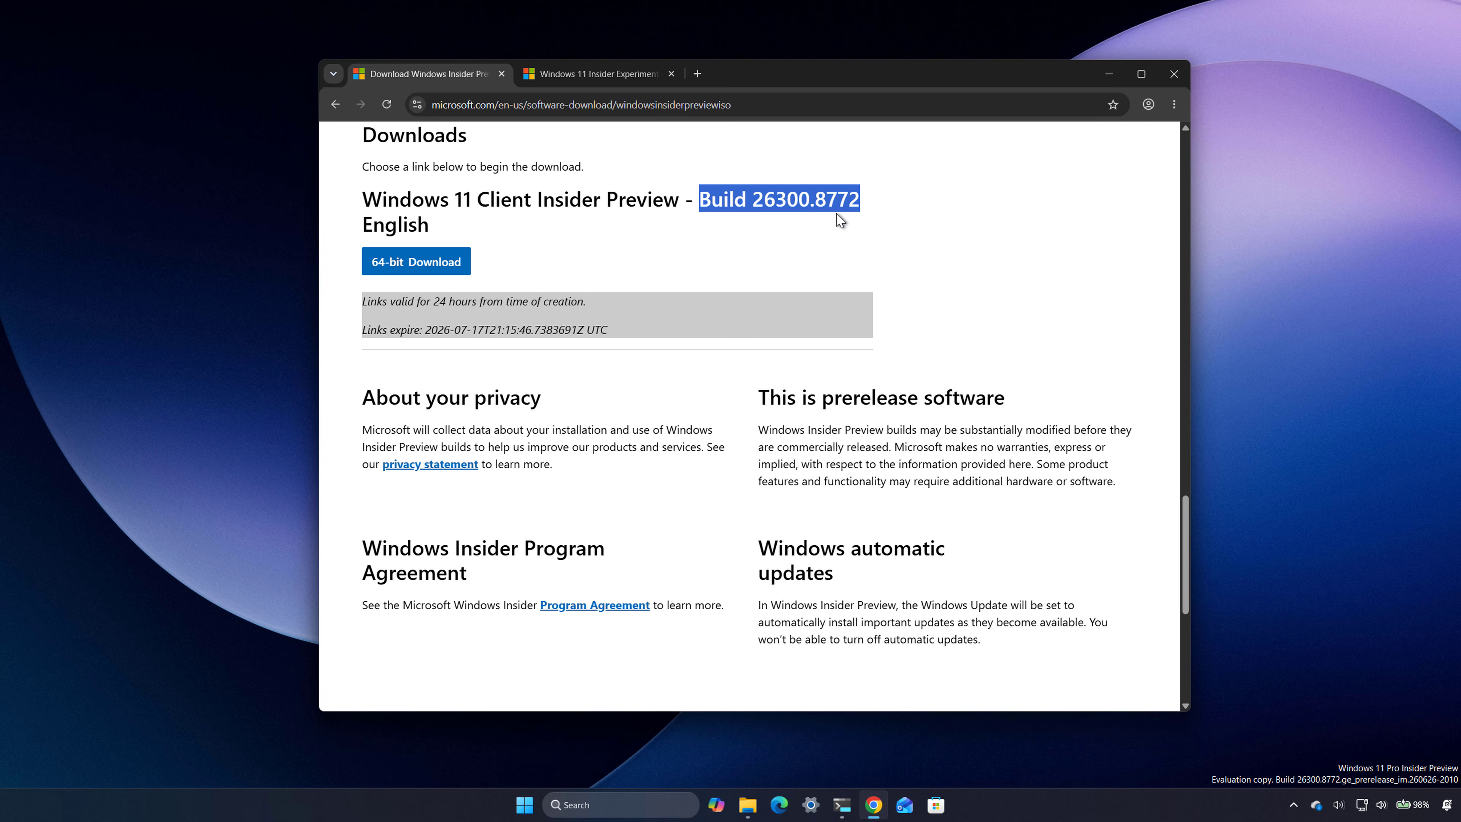
pyautogui.click(1108, 74)
pyautogui.click(814, 804)
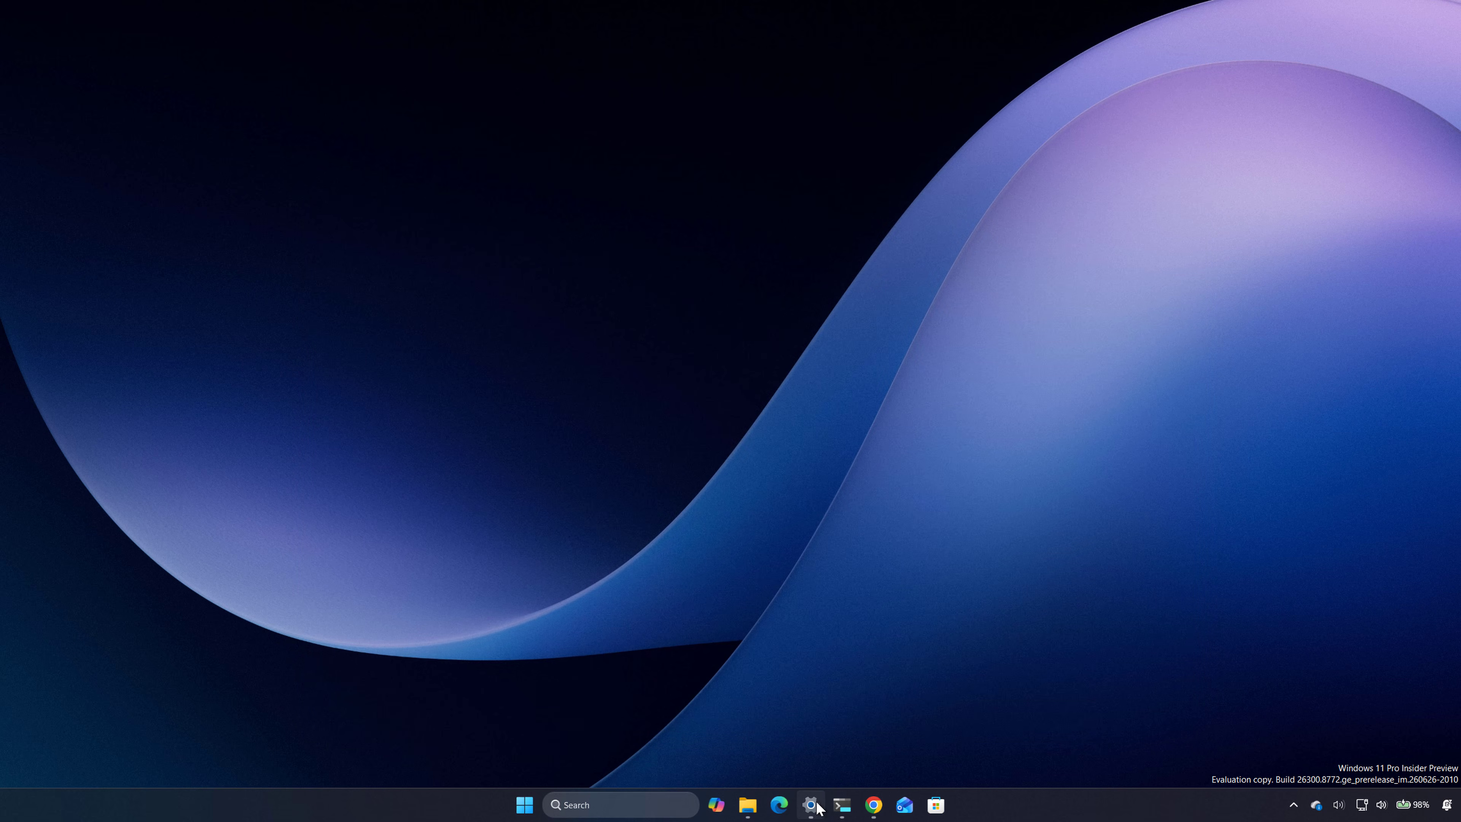
pyautogui.click(345, 182)
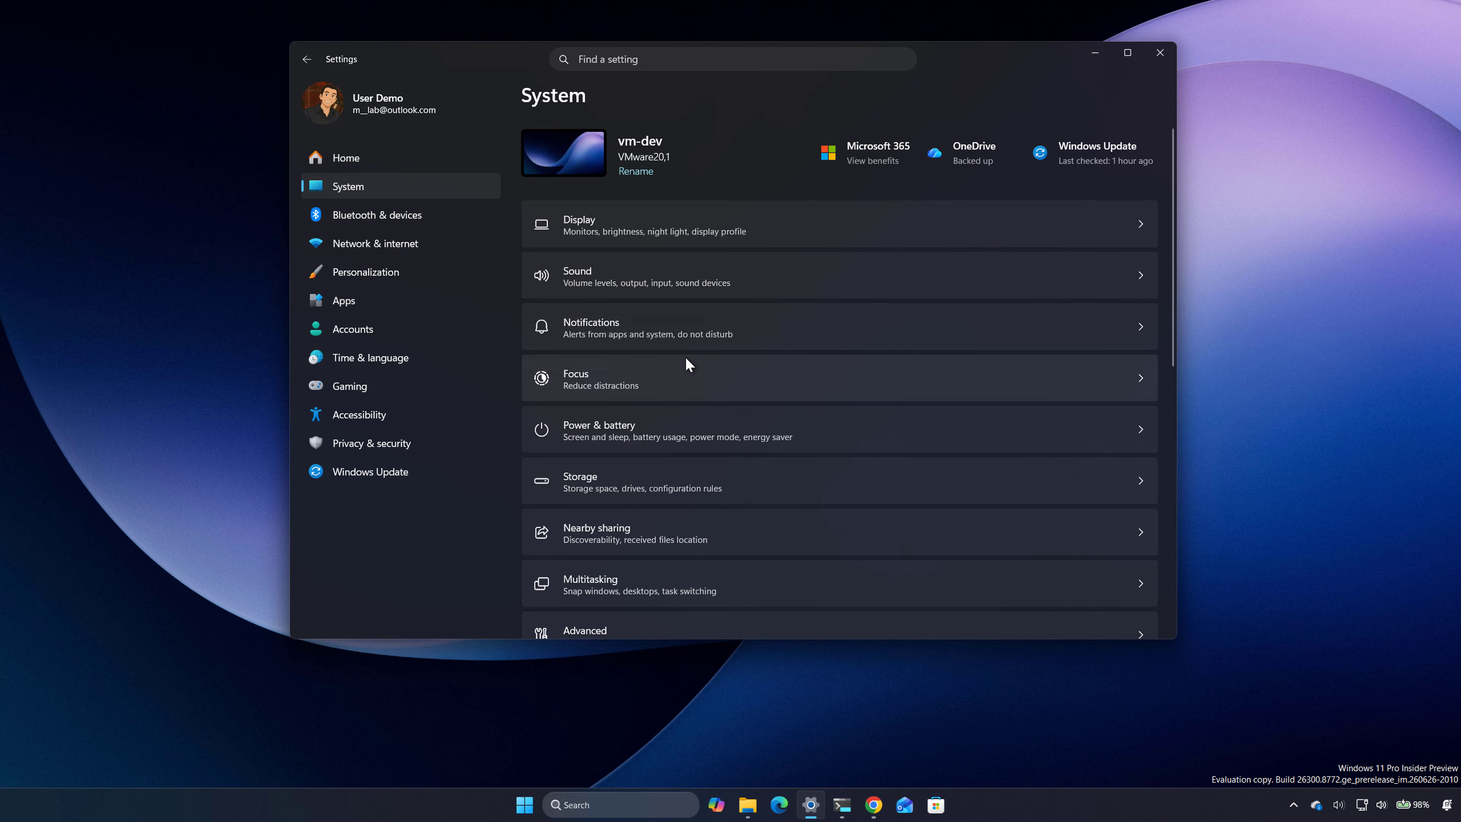
pyautogui.scroll(-5, 689, 363)
pyautogui.scroll(-4, 686, 359)
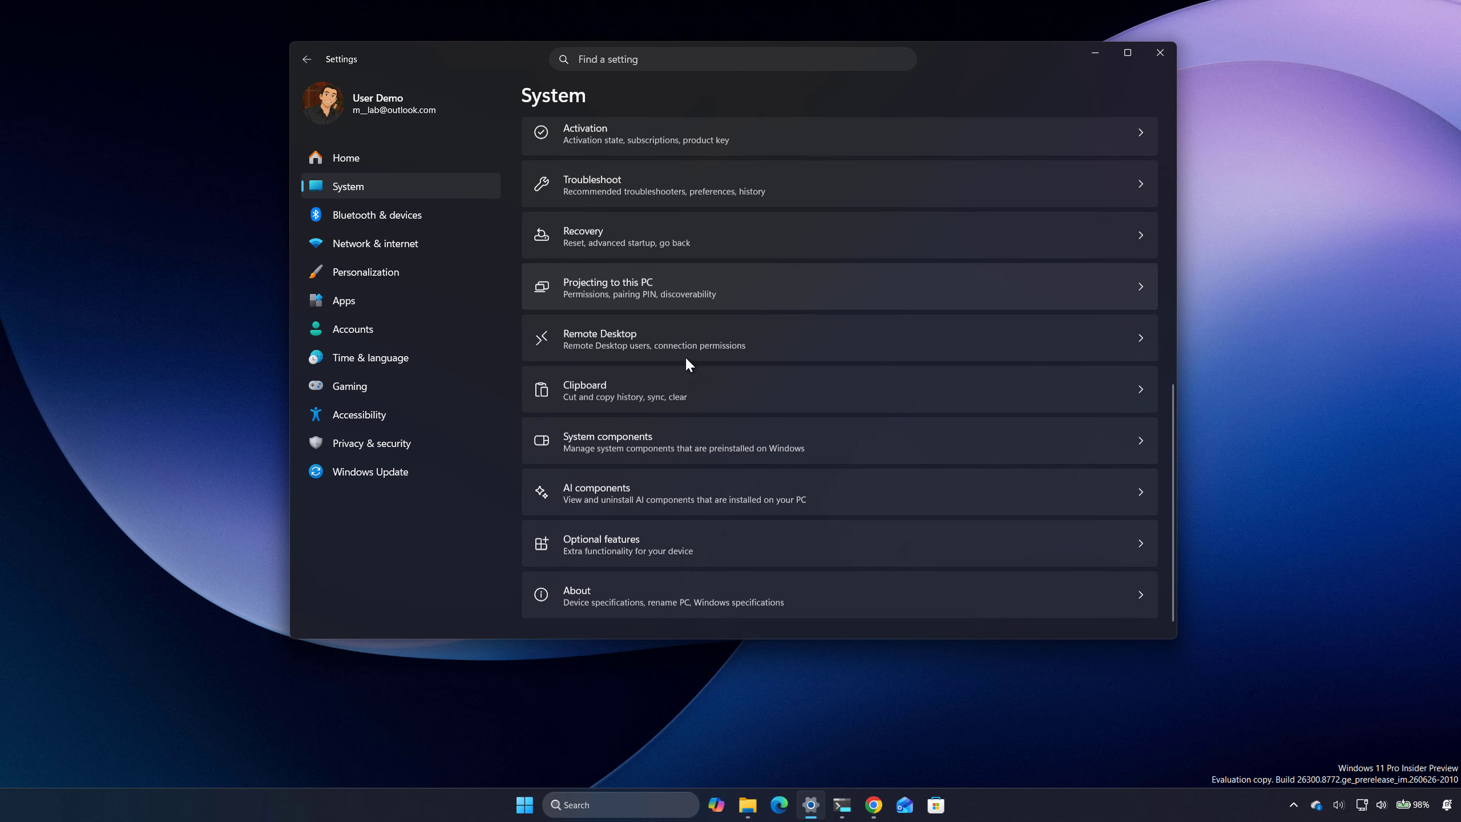
pyautogui.click(597, 588)
pyautogui.scroll(-5, 777, 456)
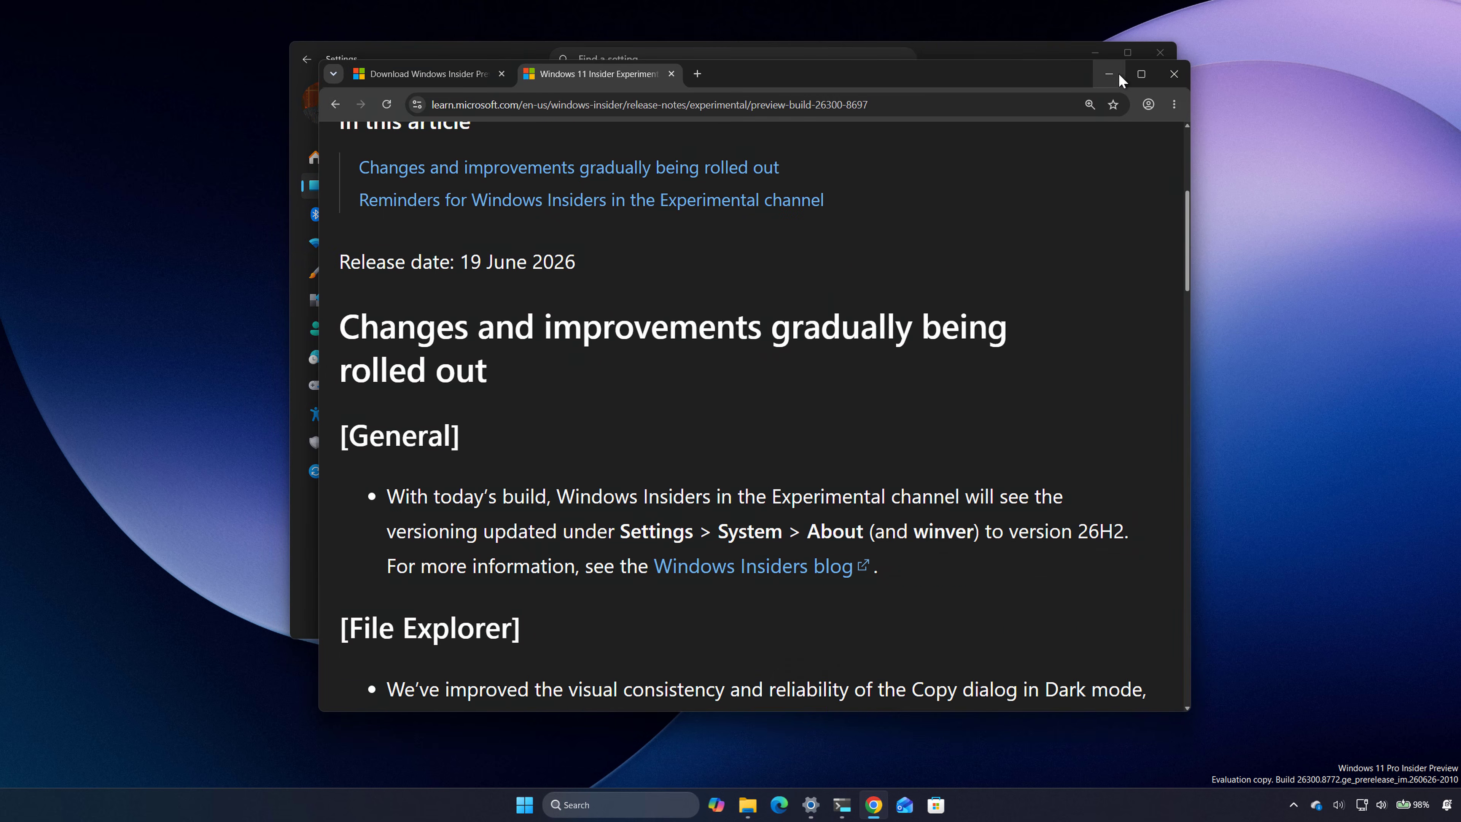
# Step: Switch to Chrome and examine the build number and version note in the Windows 11 Insider Experimental Preview release notes
pyautogui.click(1113, 74)
pyautogui.click(874, 806)
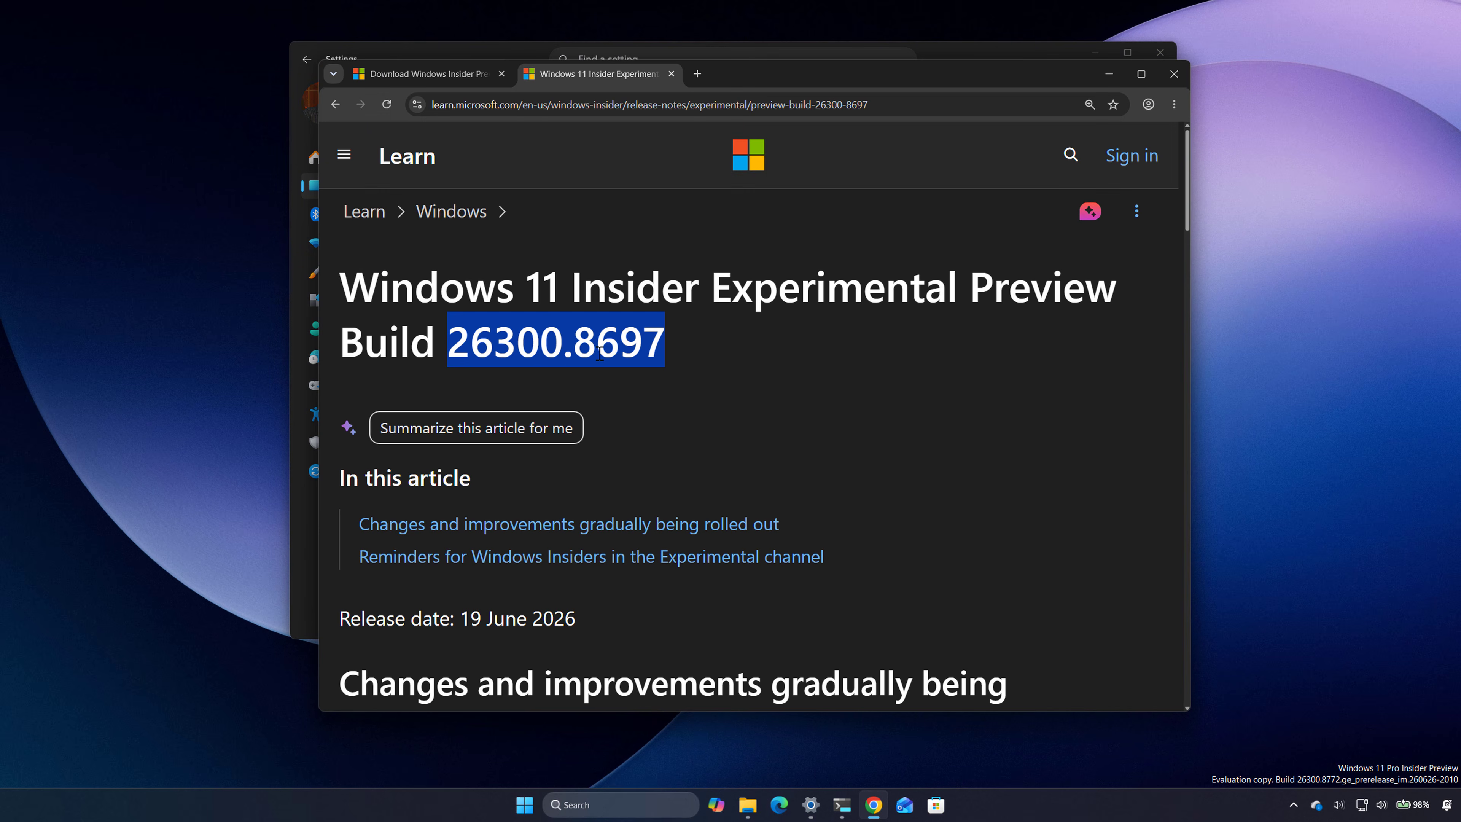
pyautogui.moveTo(449, 345); pyautogui.dragTo(562, 347)
pyautogui.scroll(-5, 715, 456)
pyautogui.moveTo(1008, 460); pyautogui.dragTo(1124, 464)
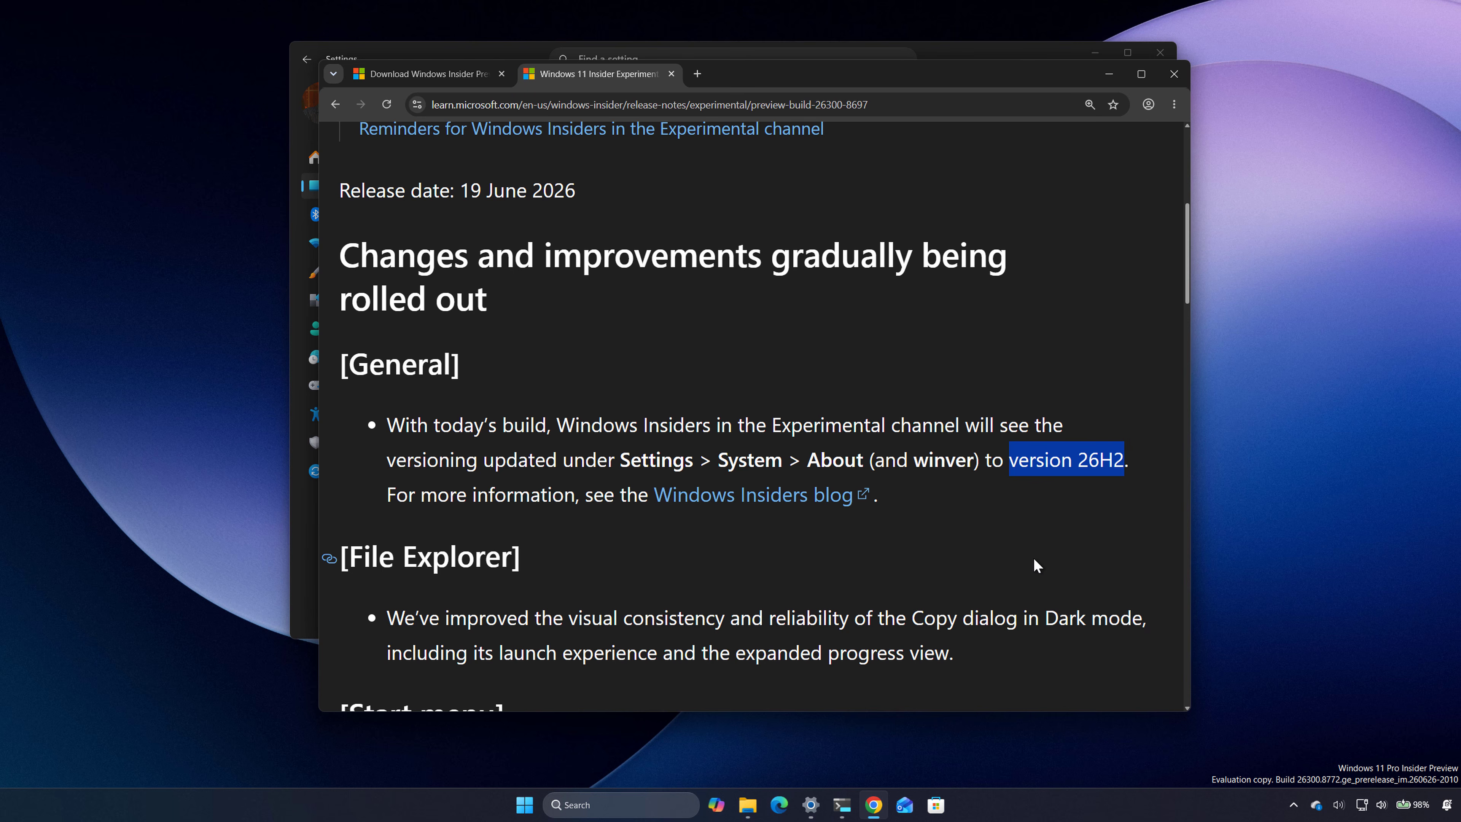